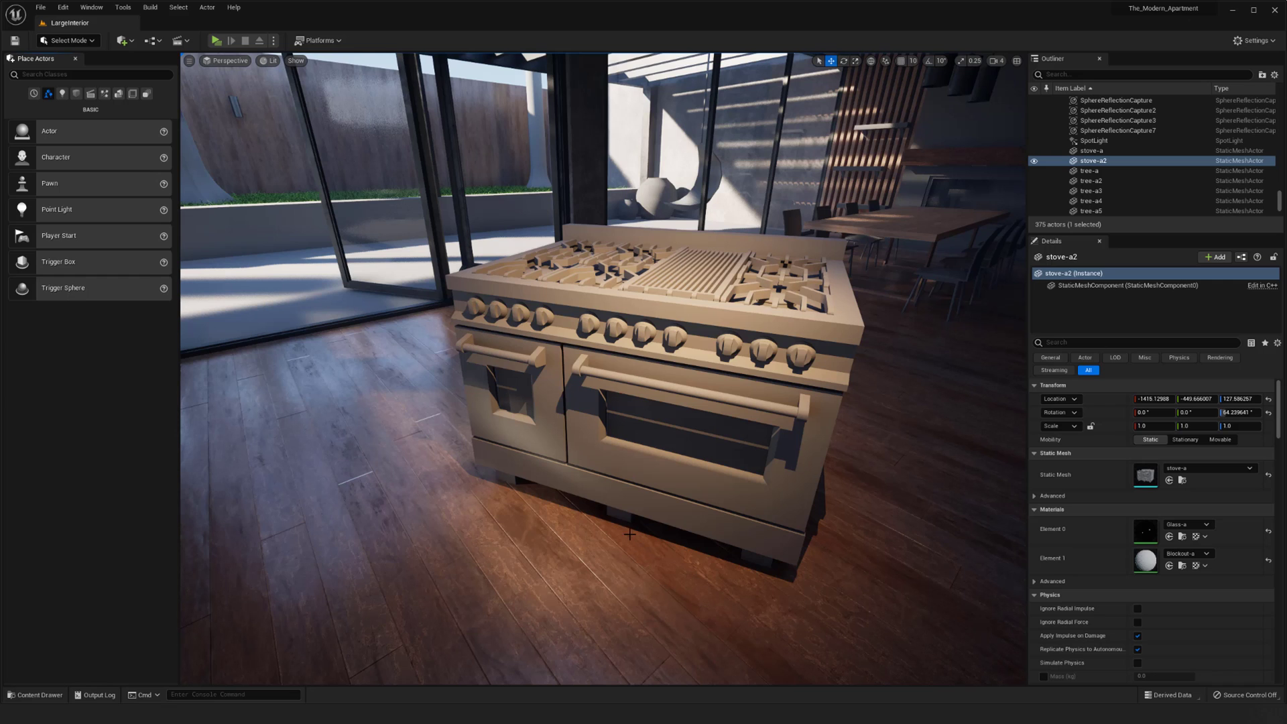
Examine the stove model in the apartment scene from several angles.
mouse_move(557, 512)
middle_down()
mouse_move(597, 505)
mouse_move(560, 510)
middle_up()
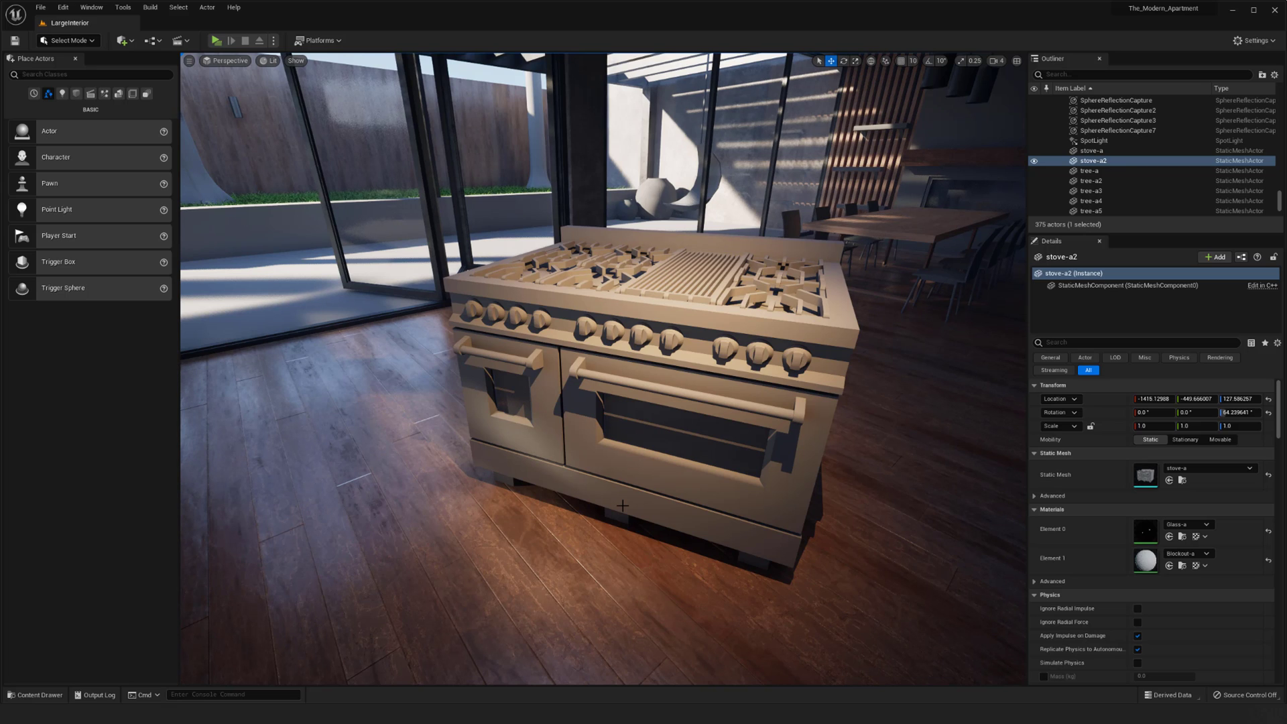
key(d)
right_drag(683, 481, 558, 401)
key(e)
key(a)
alt+drag(603, 429, 647, 430)
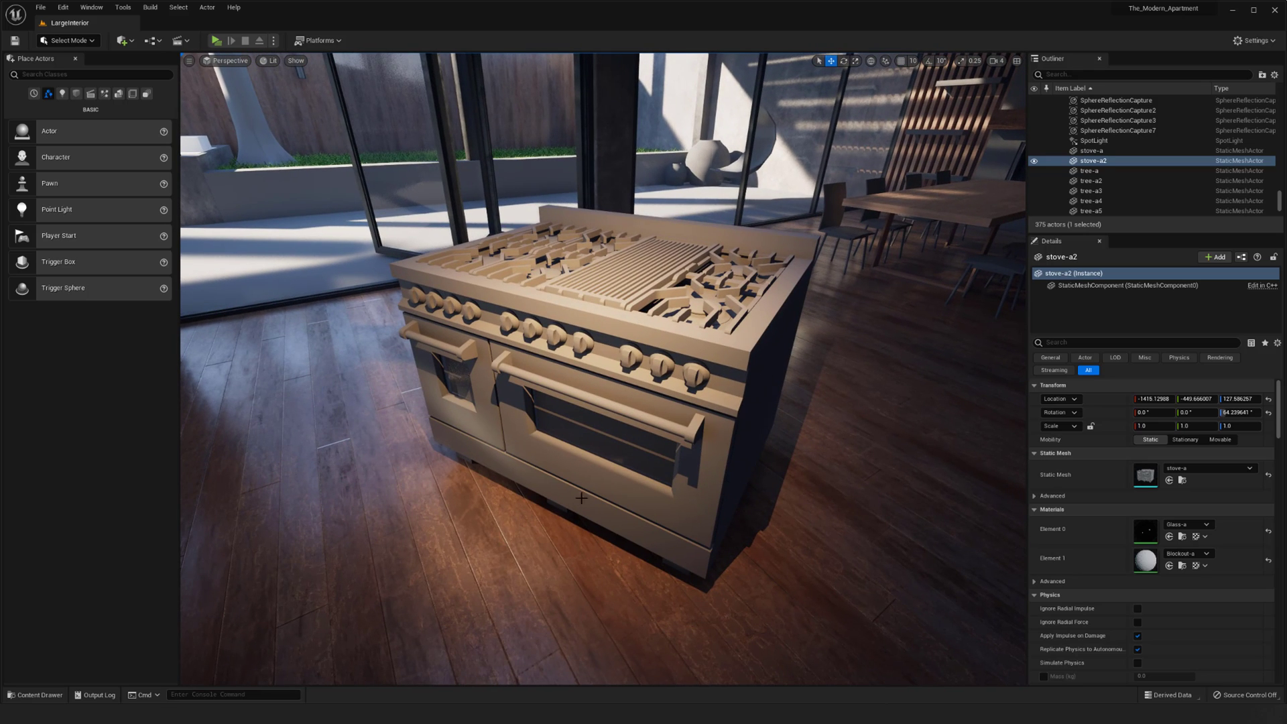
key(a)
mouse_move(595, 503)
right_down()
mouse_move(585, 502)
mouse_move(598, 502)
right_up()
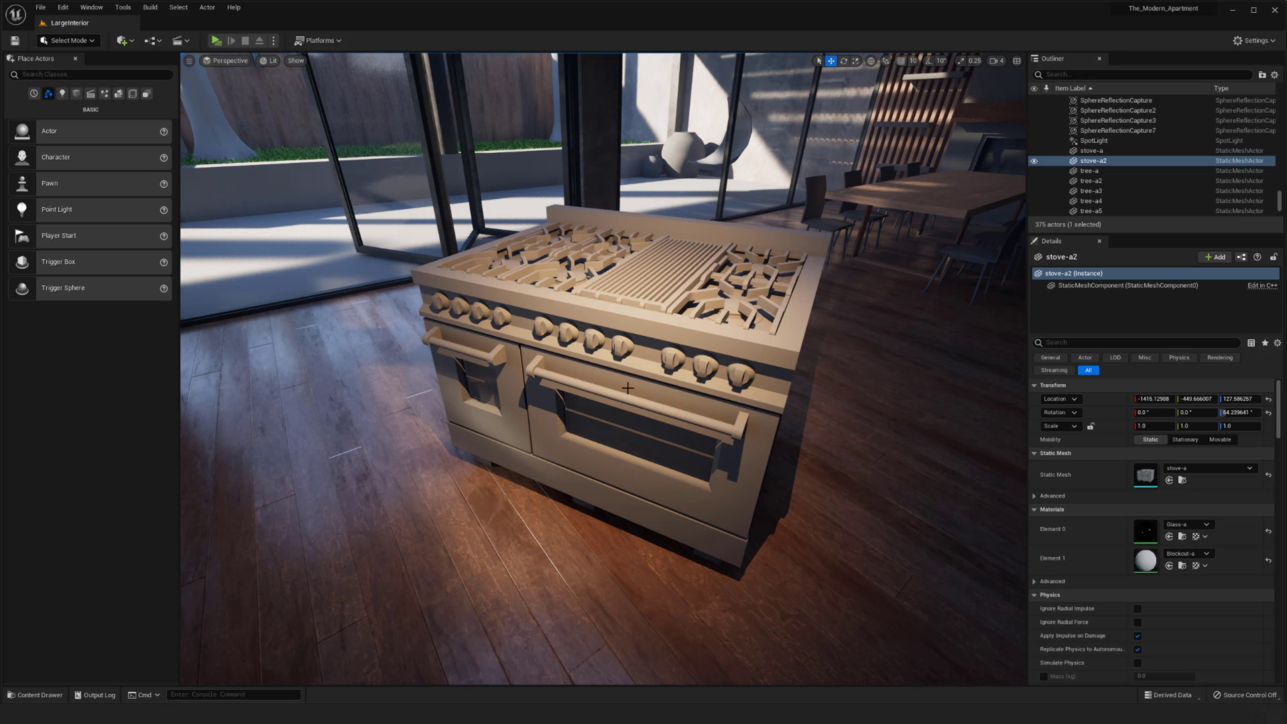
key(a)
right_drag(581, 483, 600, 479)
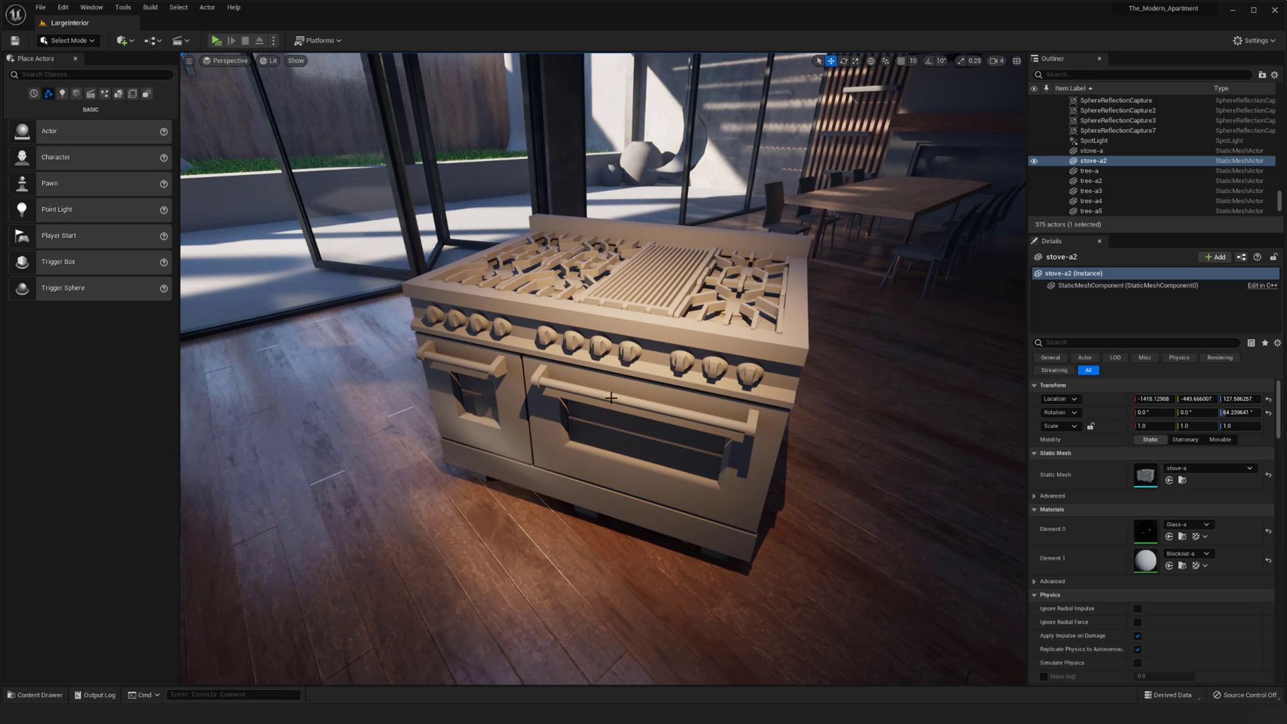
Select the stove mesh and frame it more closely in the viewport.
click(617, 356)
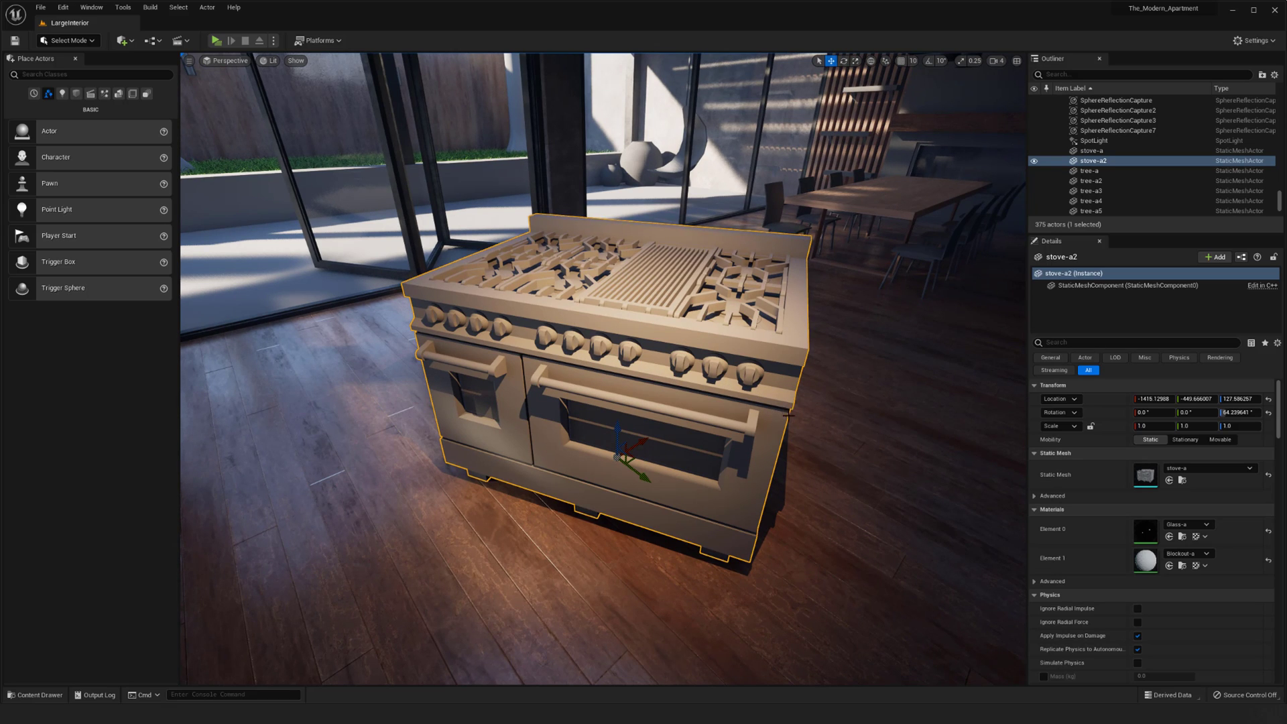
right_drag(679, 404, 681, 404)
key(a)
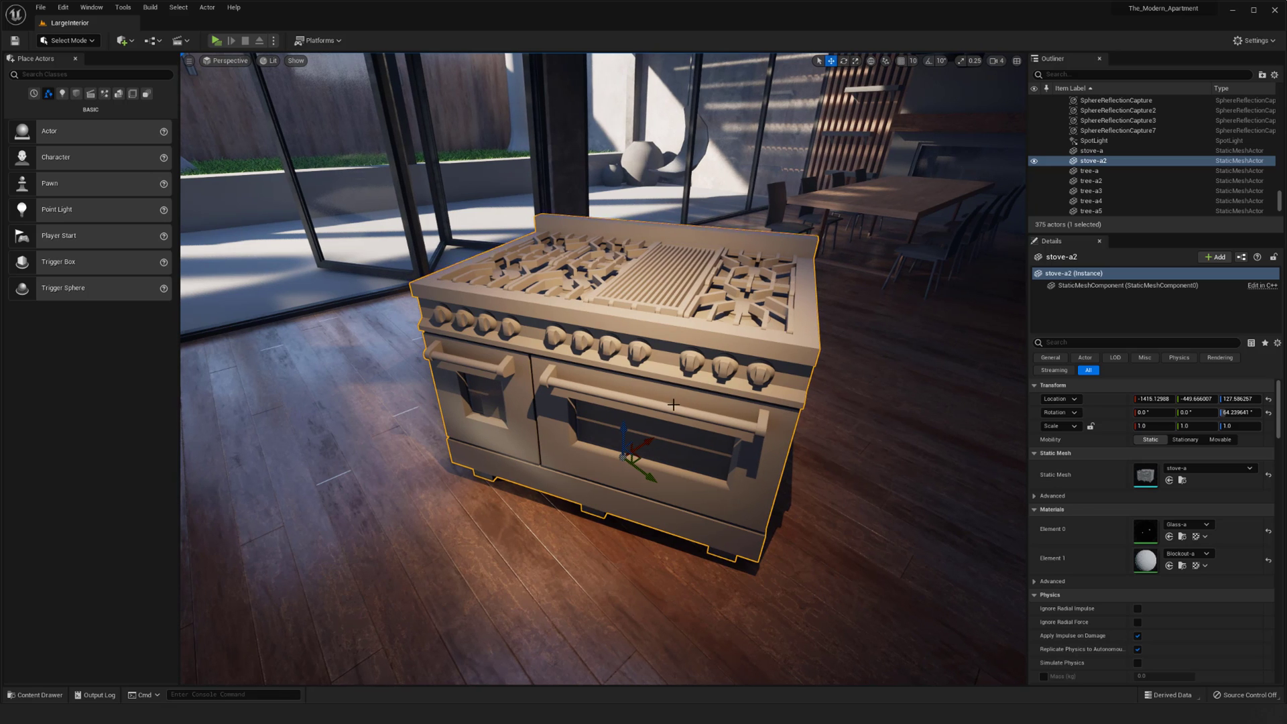
scroll(674, 404, up, 1)
key(End)
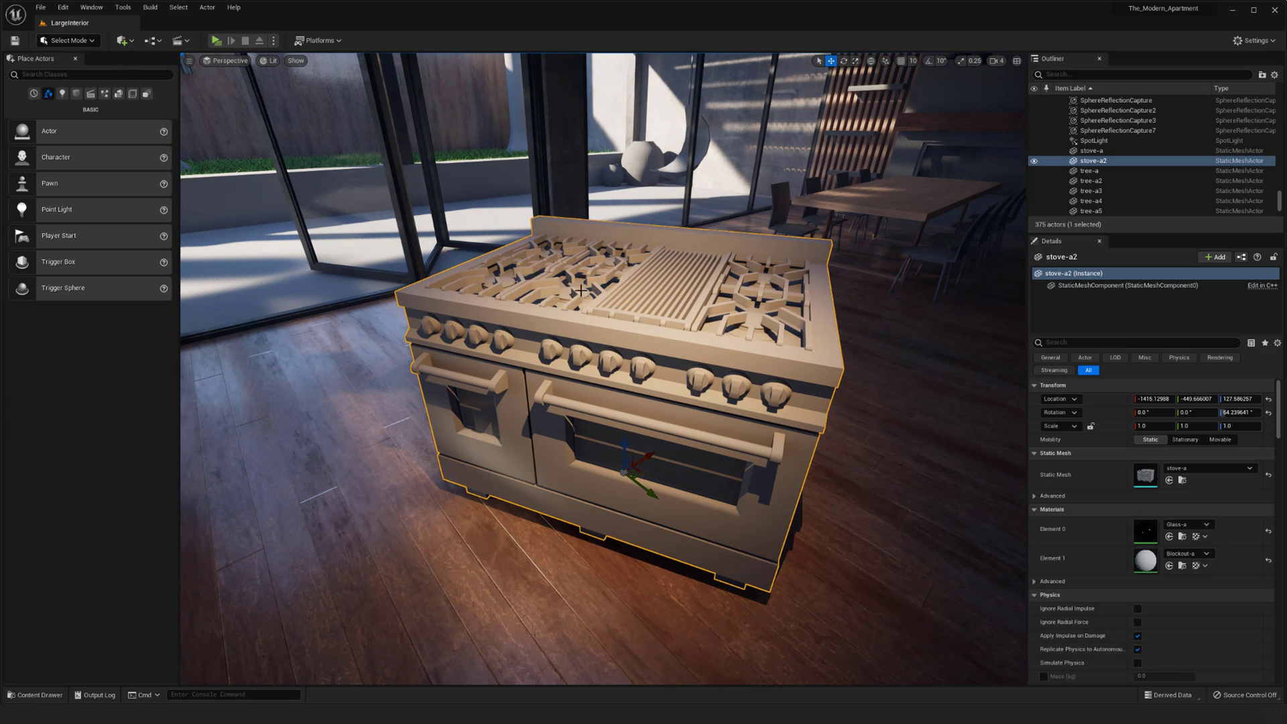
Search the project's plugins for "model", check that Modeling Tools Editor Mode is enabled, and close the plugin list.
click(92, 8)
mouse_move(59, 9)
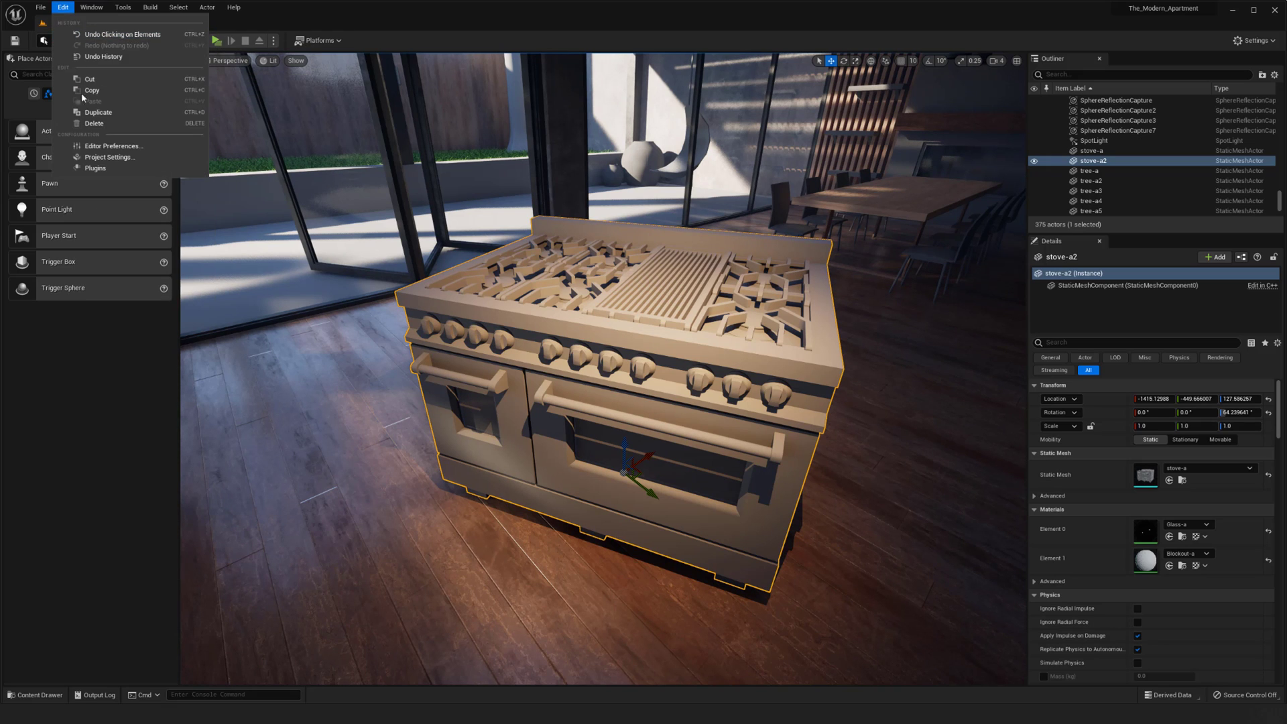
click(95, 168)
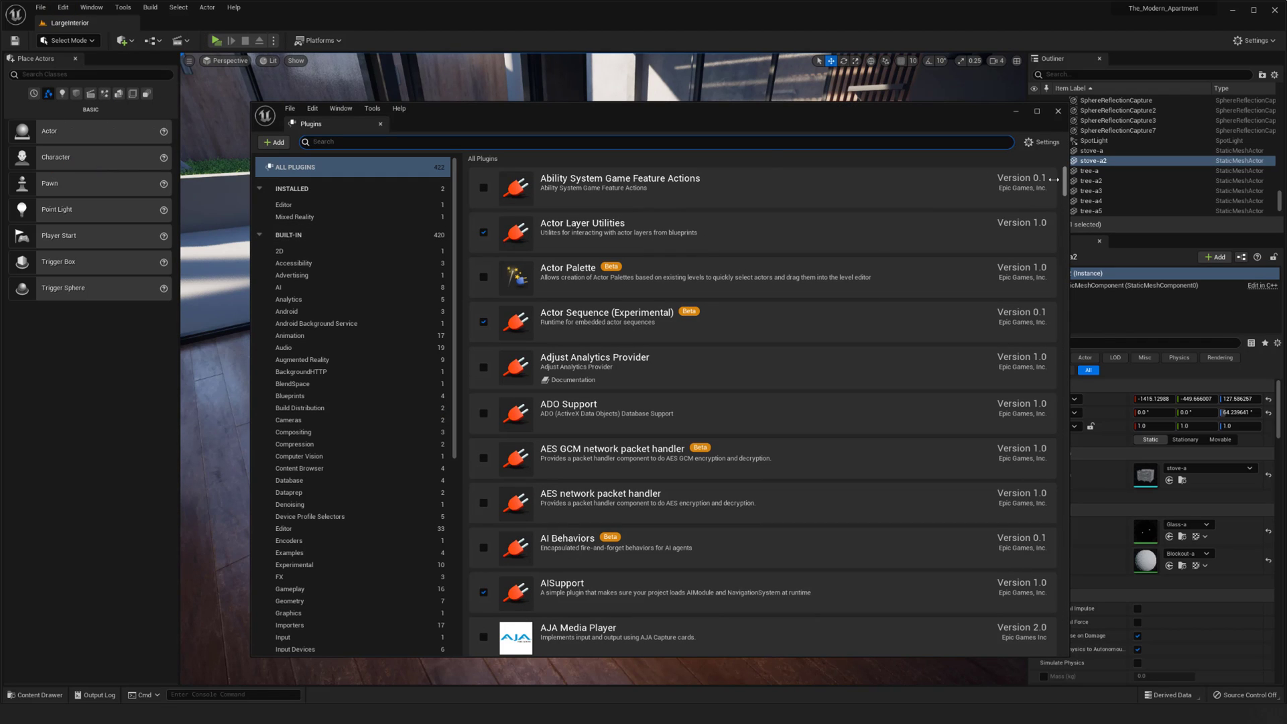
text(model)
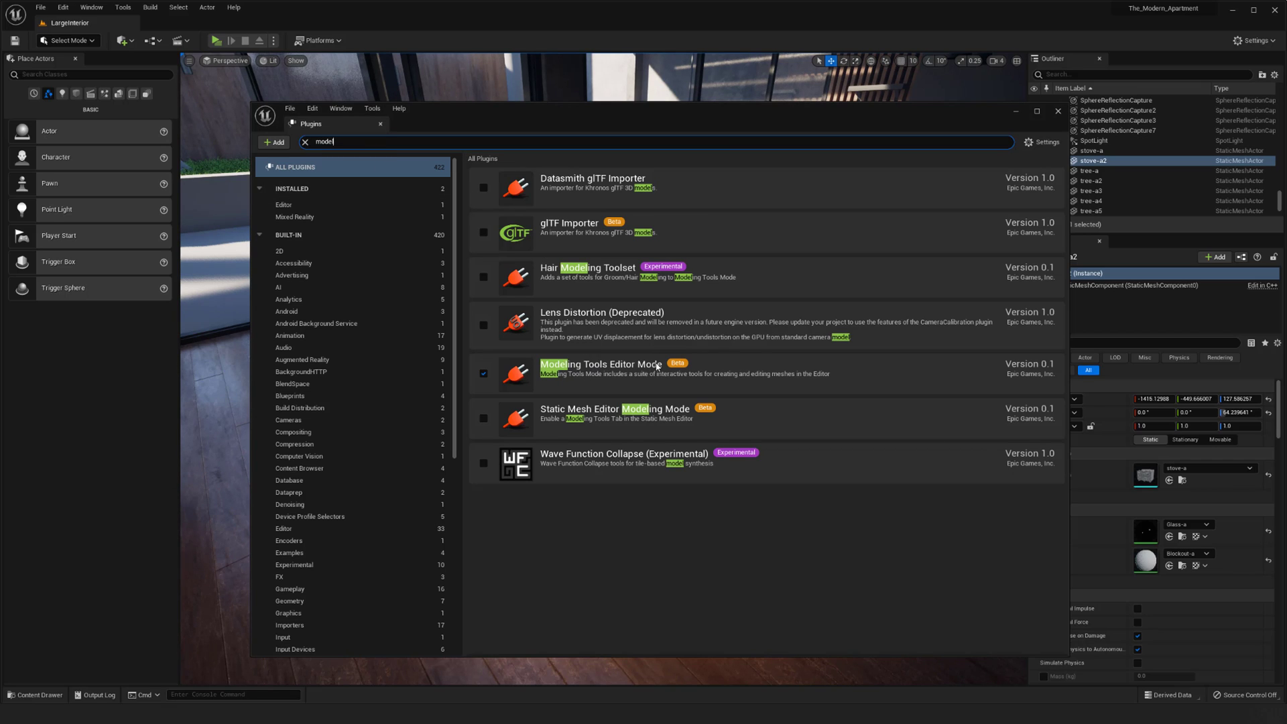
click(483, 375)
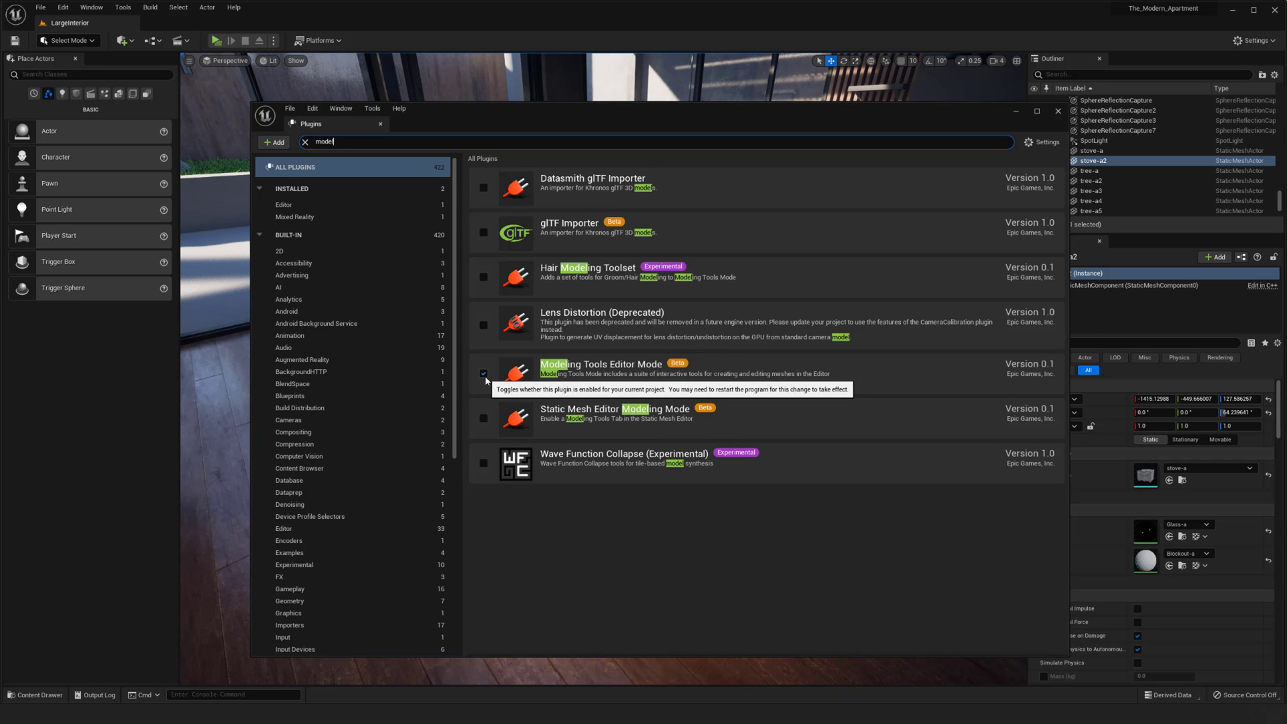
click(1057, 112)
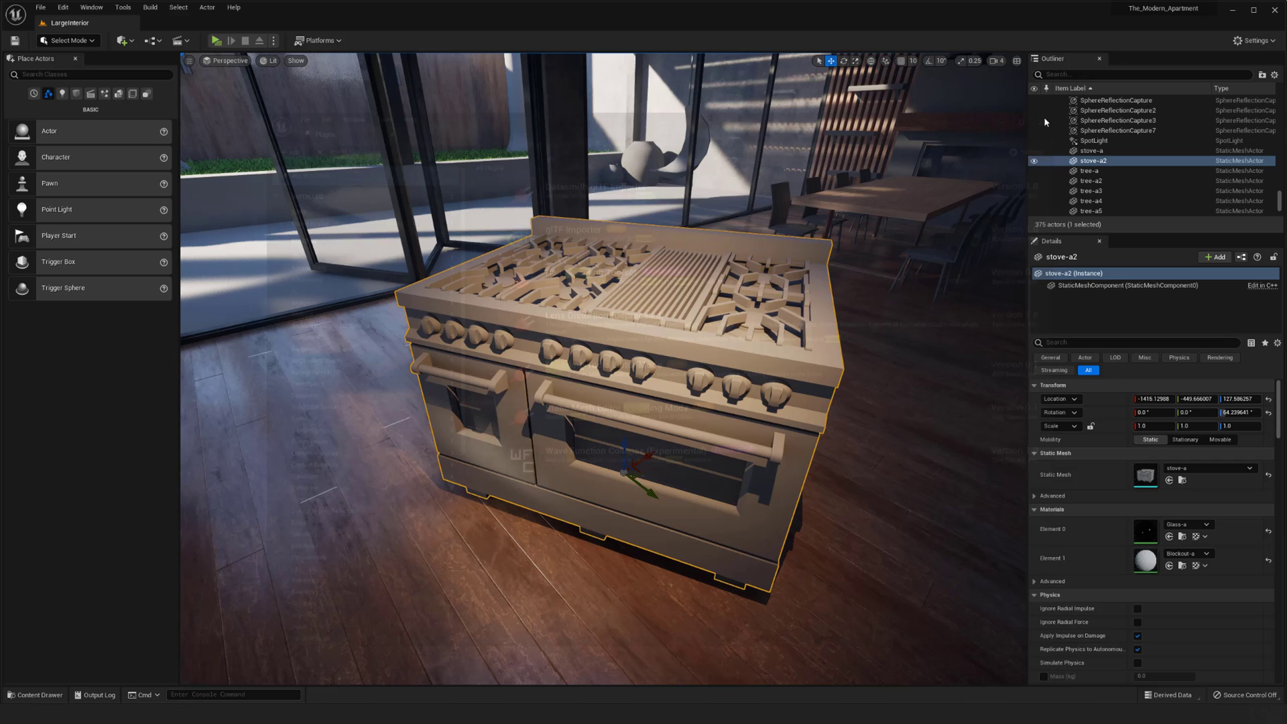
Switch the editor to Modeling mode and browse its tool palette through to the UV, Baking and LOD tools.
click(75, 41)
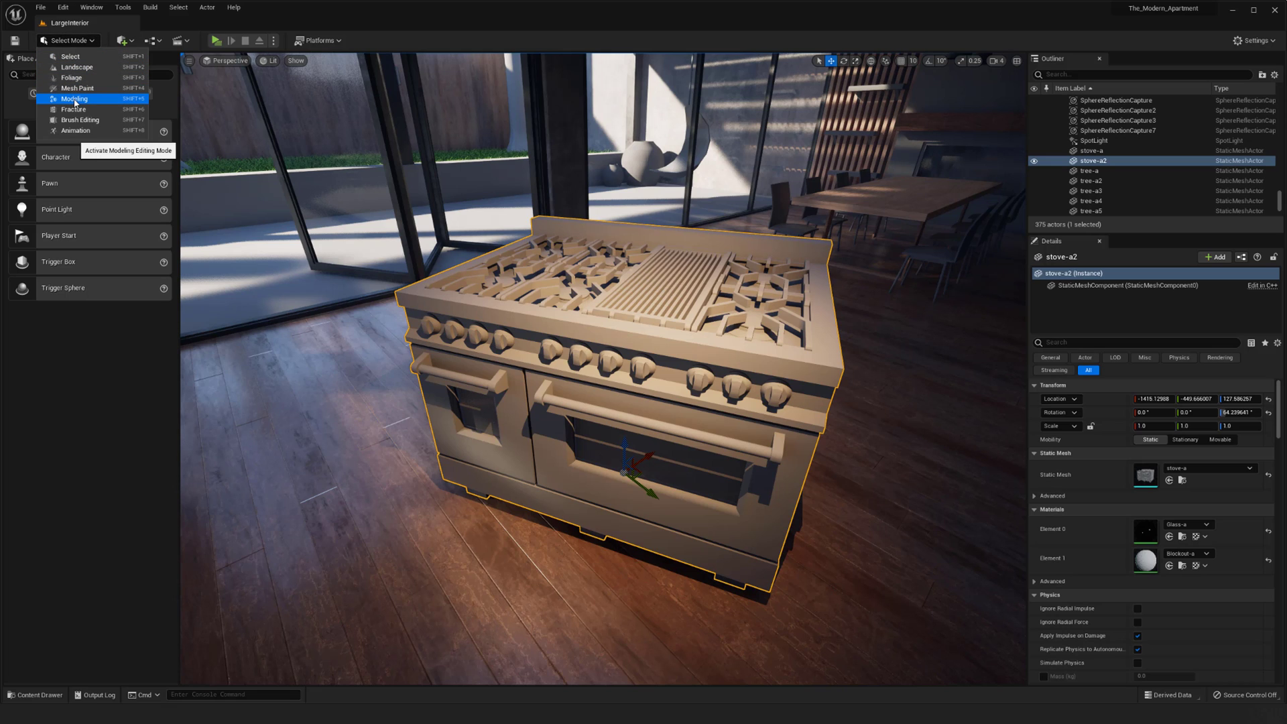
click(74, 99)
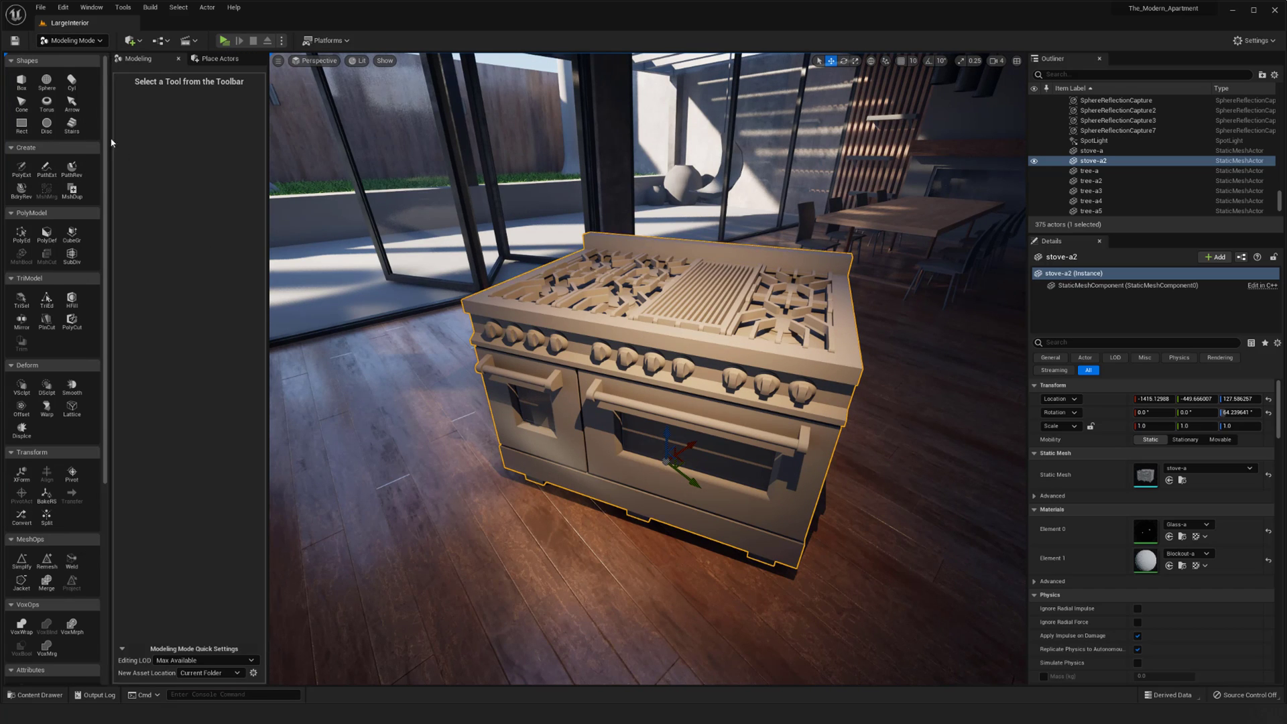
scroll(106, 138, down, 1)
drag(104, 136, 112, 105)
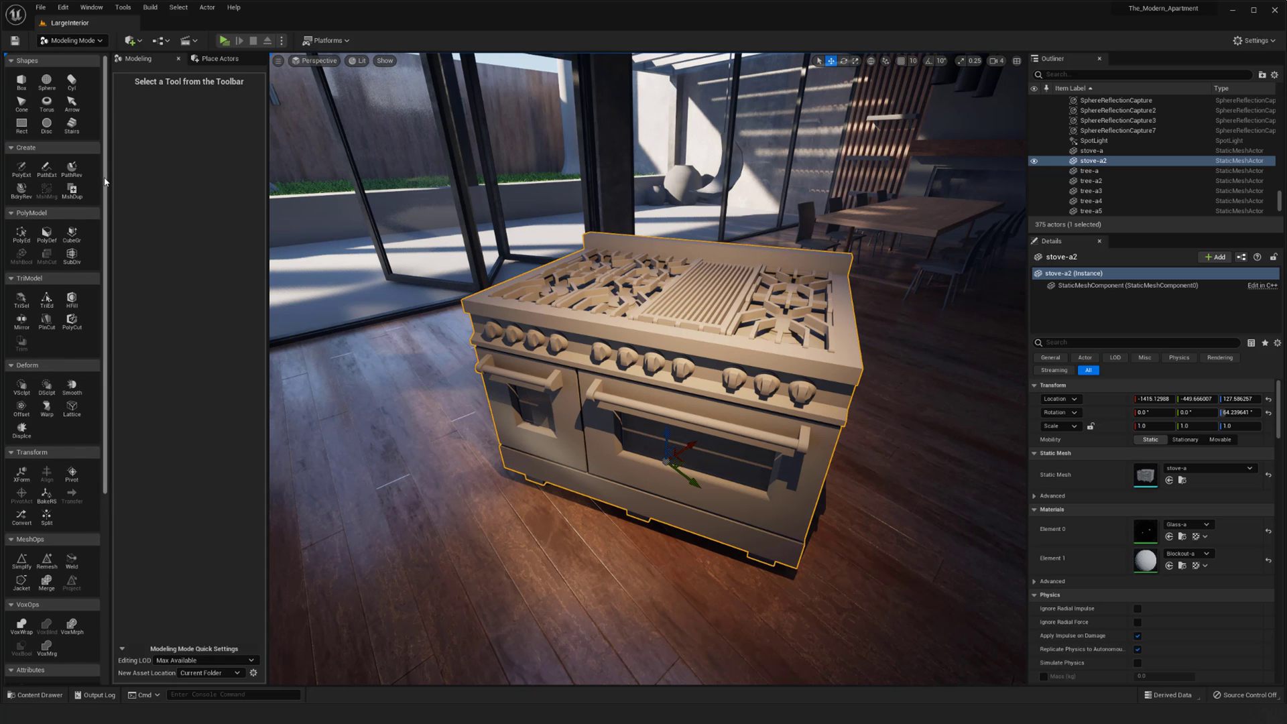
mouse_move(106, 179)
mouse_down()
mouse_move(106, 204)
mouse_move(98, 174)
mouse_up()
scroll(98, 176, down, 3)
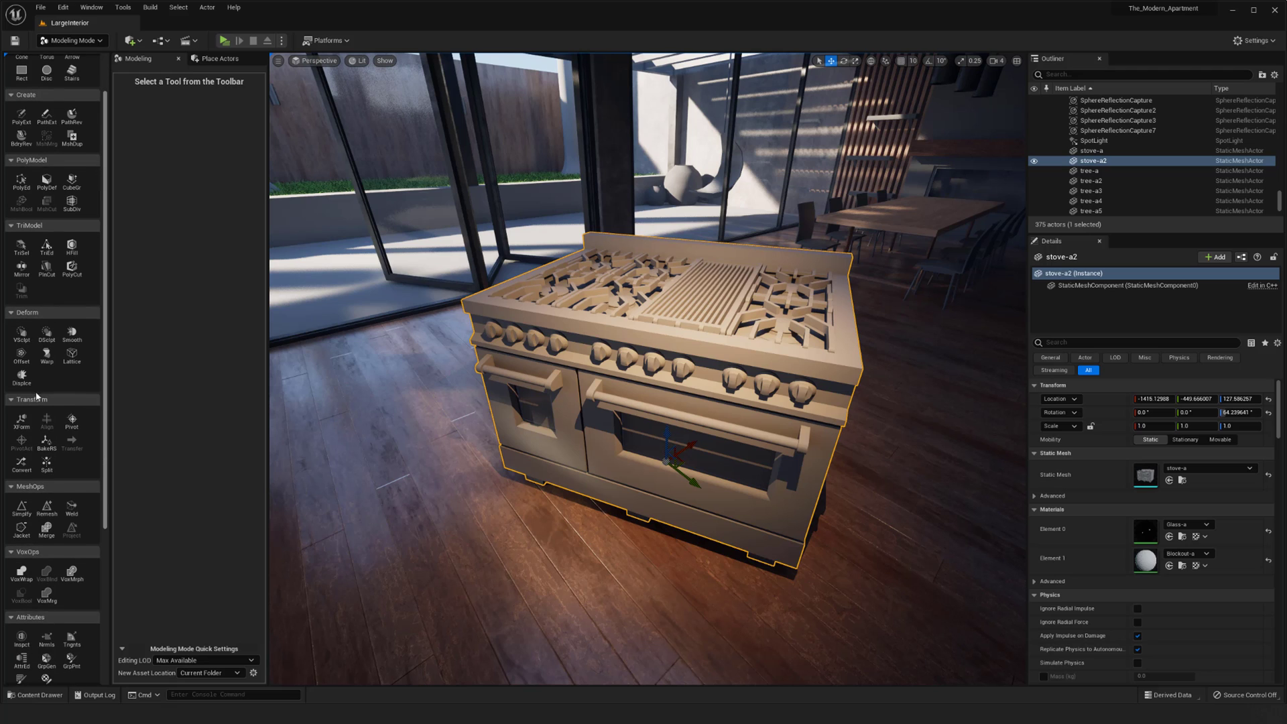
scroll(104, 420, down, 5)
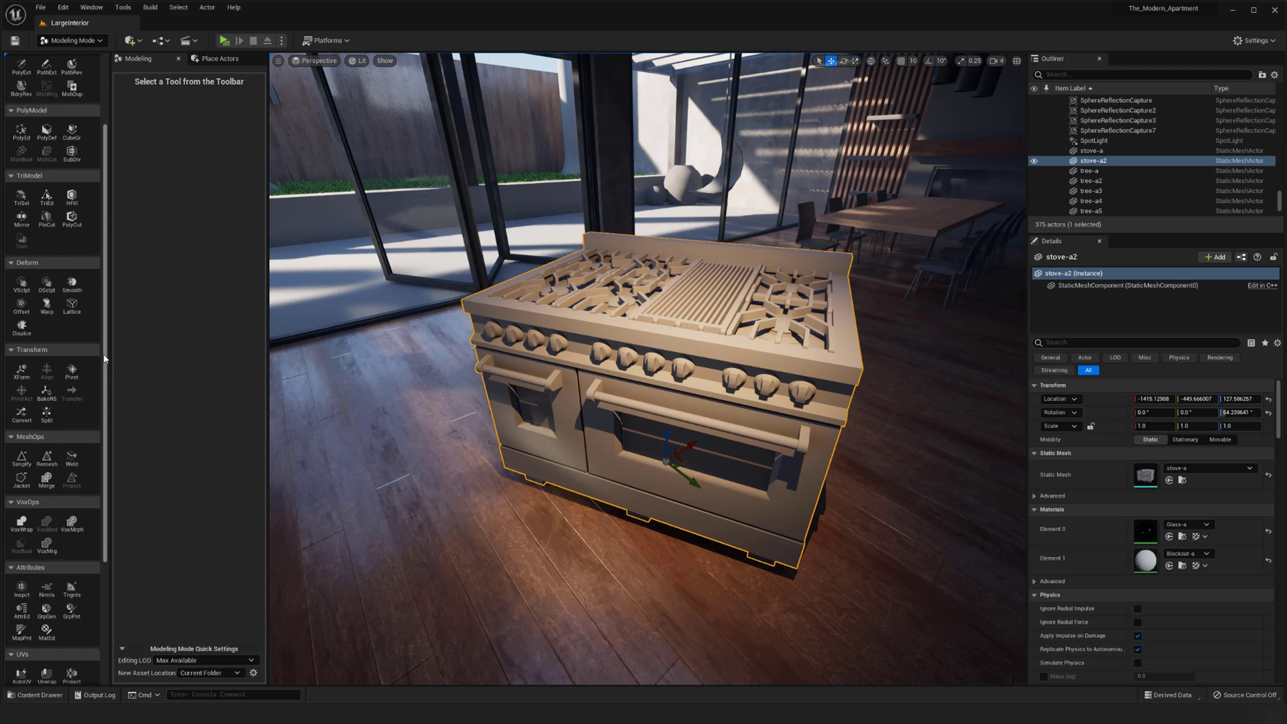
scroll(103, 420, down, 3)
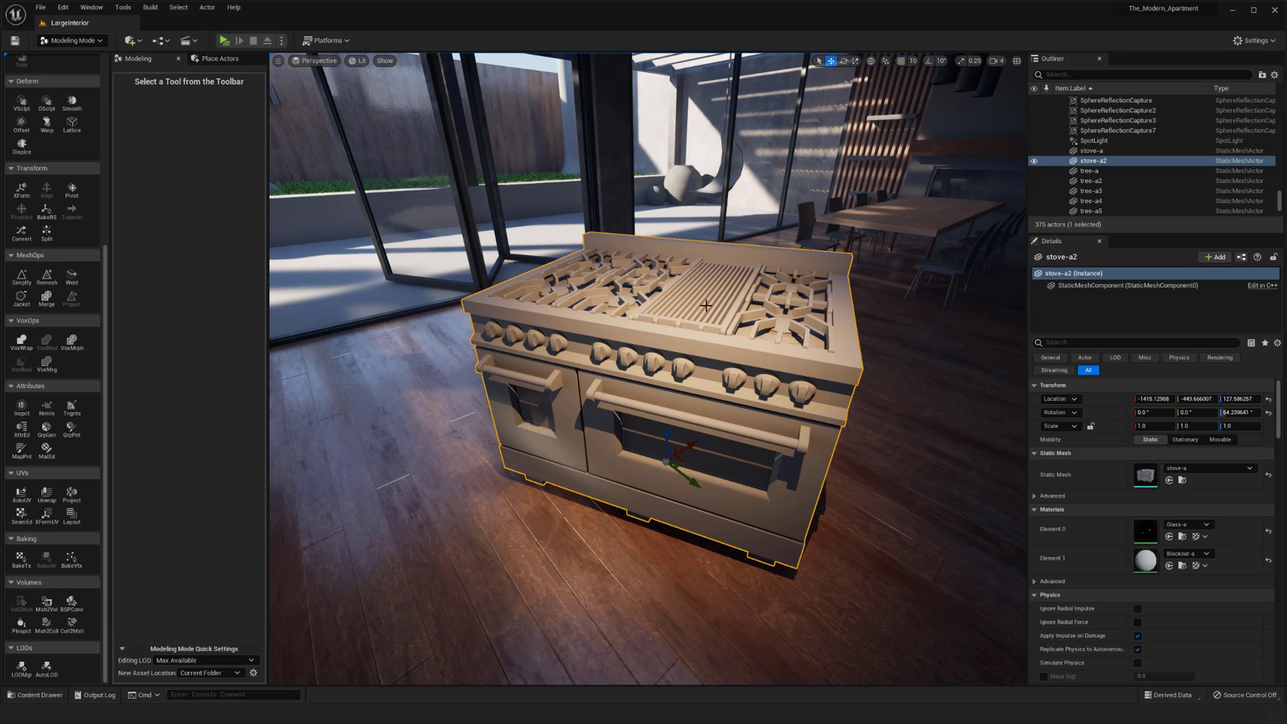
Preview an ambient occlusion texture bake of the stove at 256 x 256 resolution and cancel it.
click(20, 562)
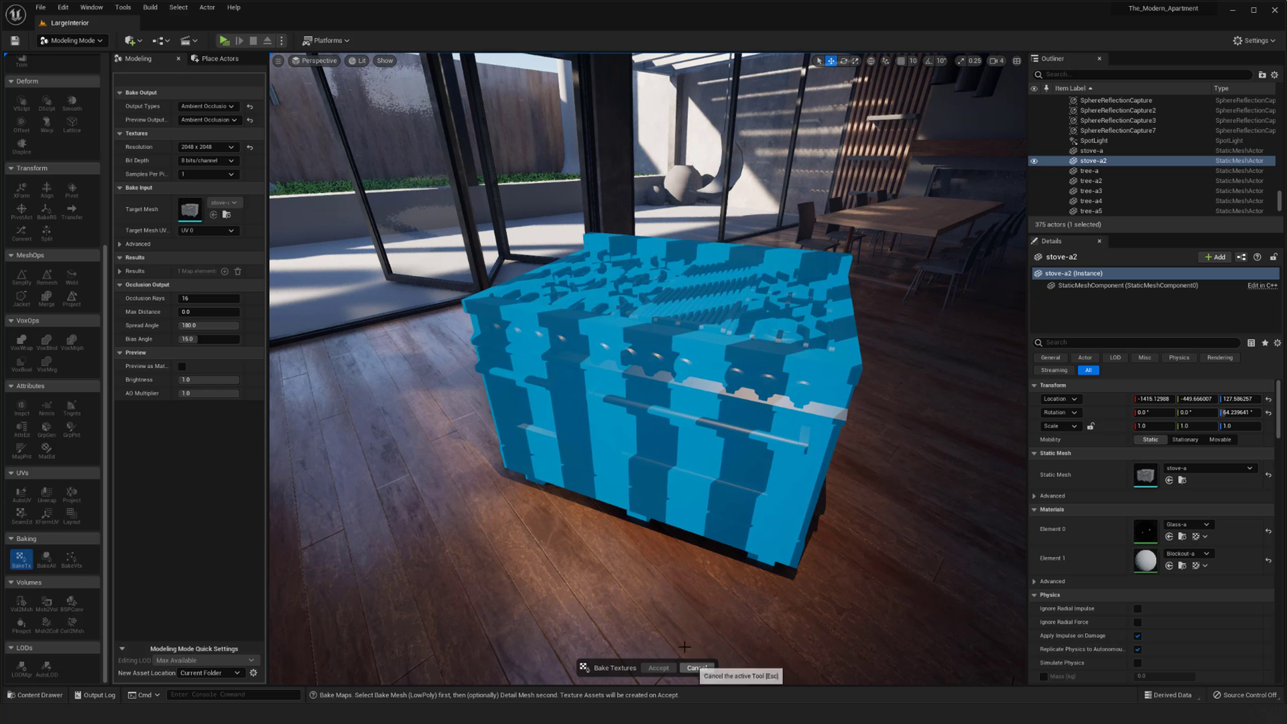
click(214, 147)
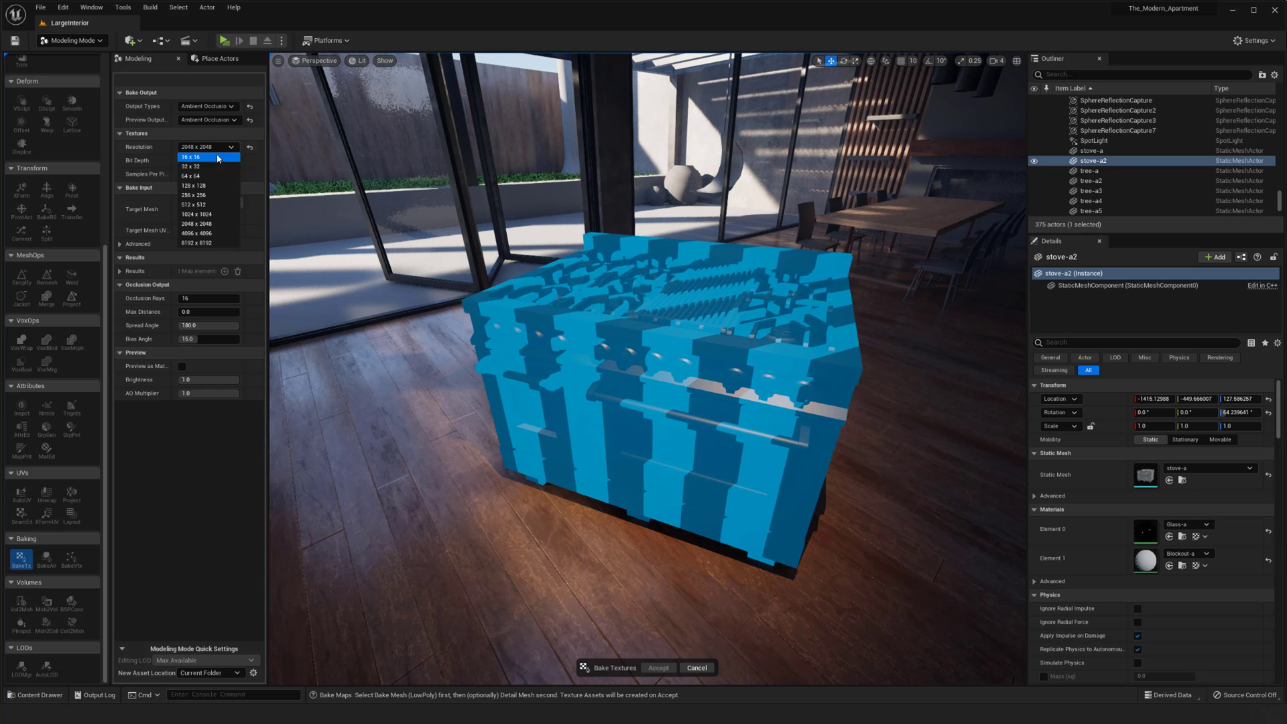
click(214, 196)
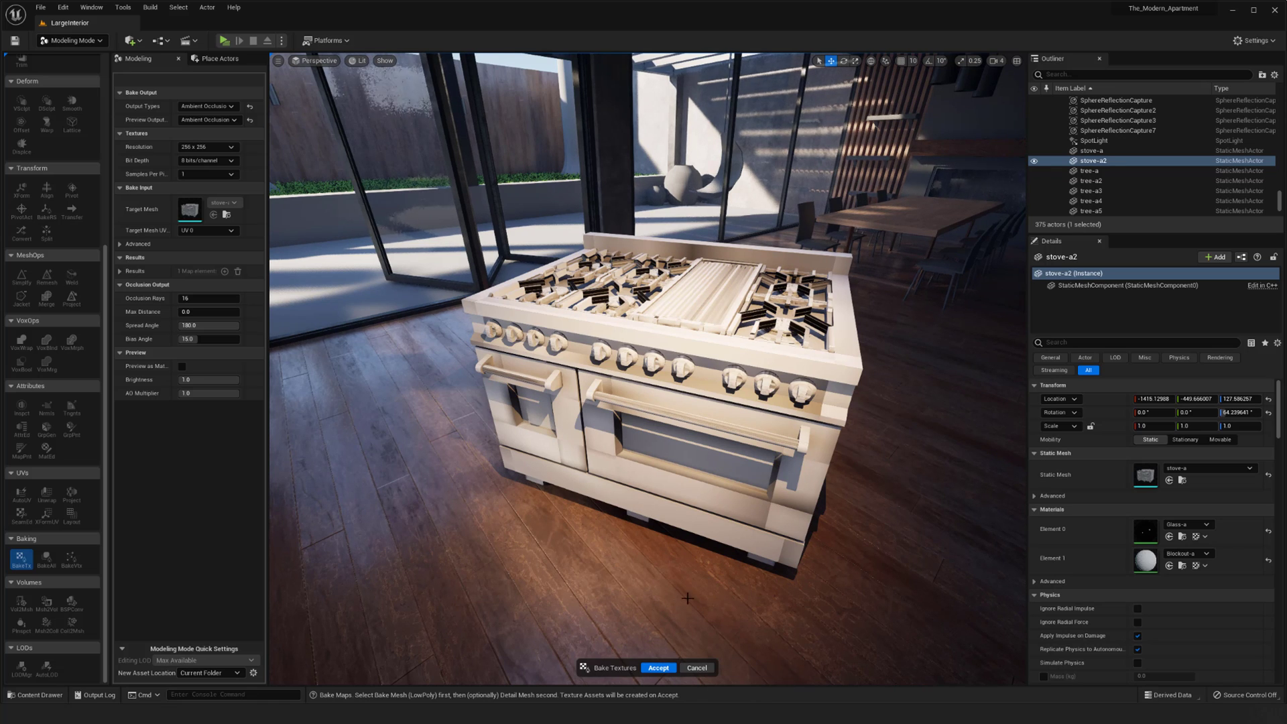
click(697, 667)
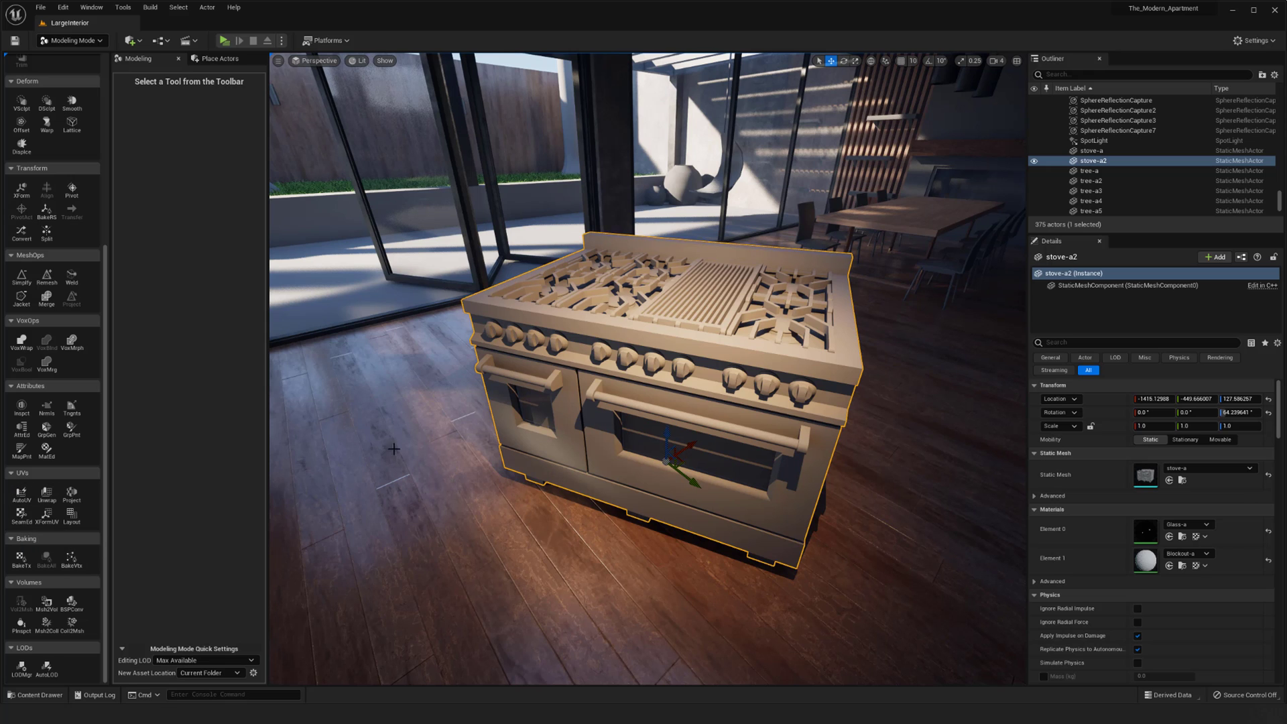
Run the UV Layout tool on the stove and examine its repacked UV layout preview beside the mesh.
right_drag(524, 434, 628, 428)
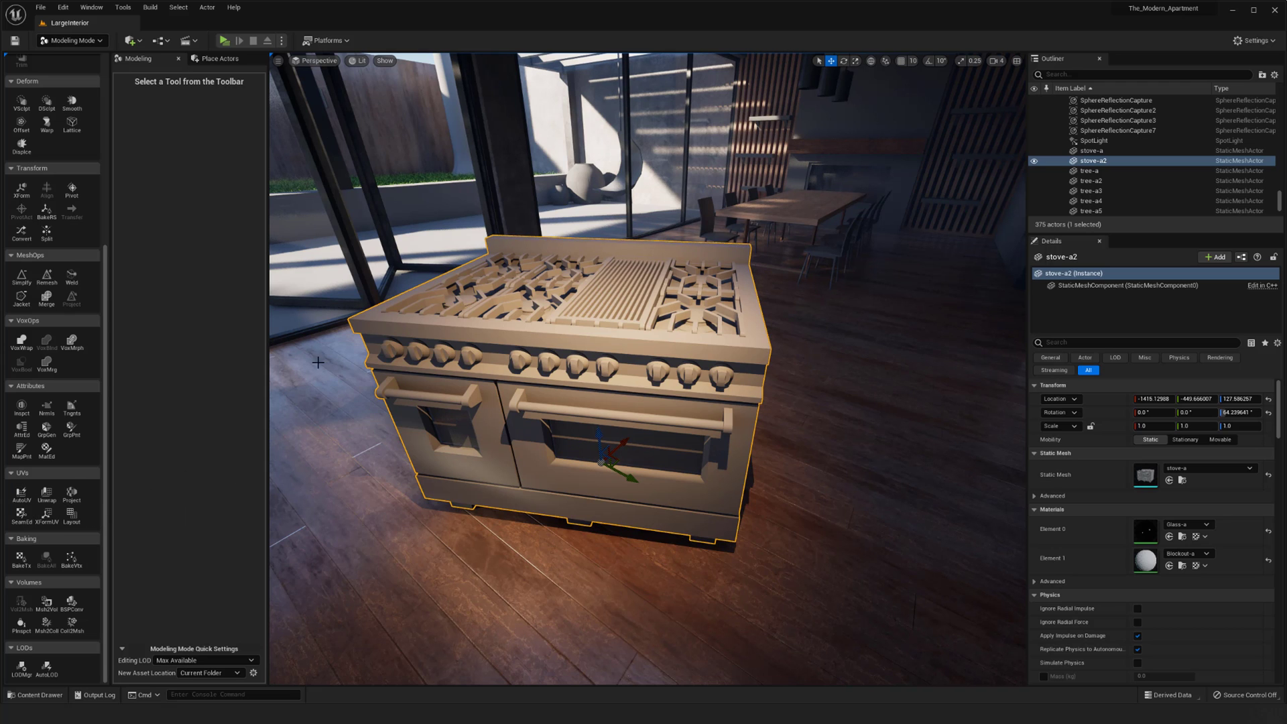
right_drag(344, 346, 357, 348)
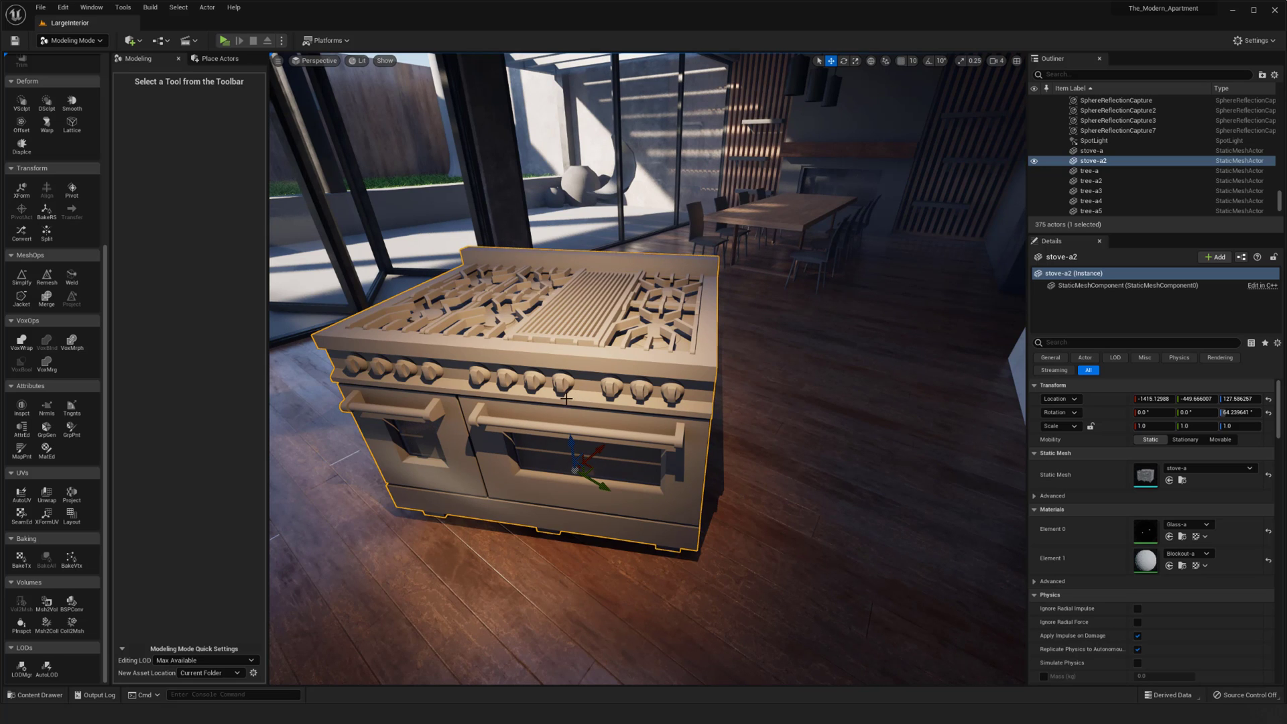
middle_drag(288, 402, 265, 443)
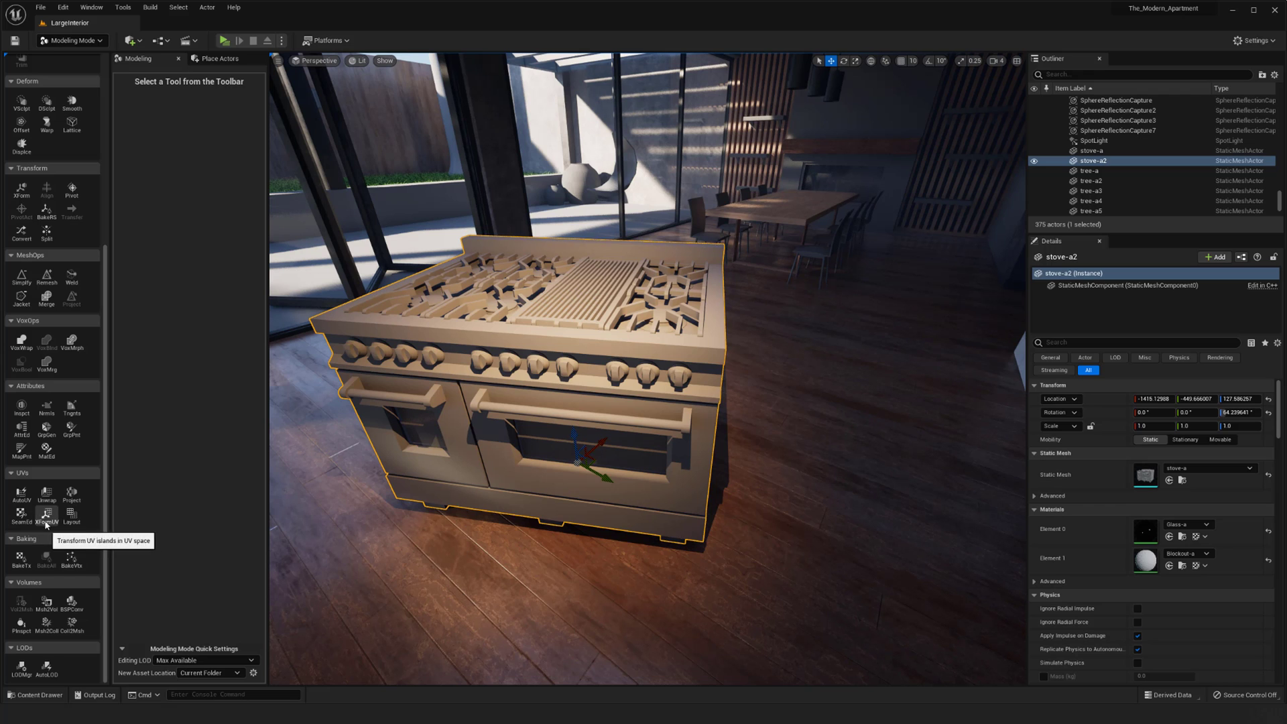
click(72, 515)
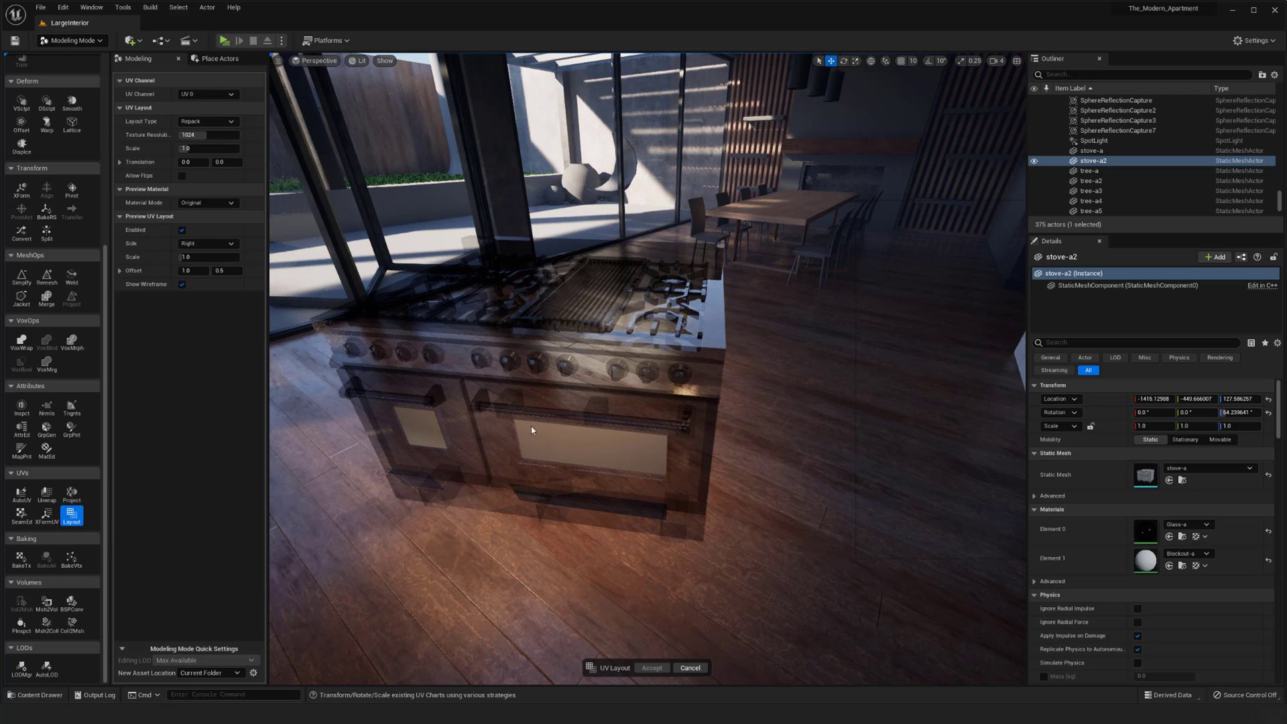
right_drag(648, 369, 691, 325)
mouse_move(607, 362)
alt+mouse_down()
mouse_move(633, 365)
mouse_move(620, 372)
alt+mouse_up()
right_drag(649, 434, 678, 421)
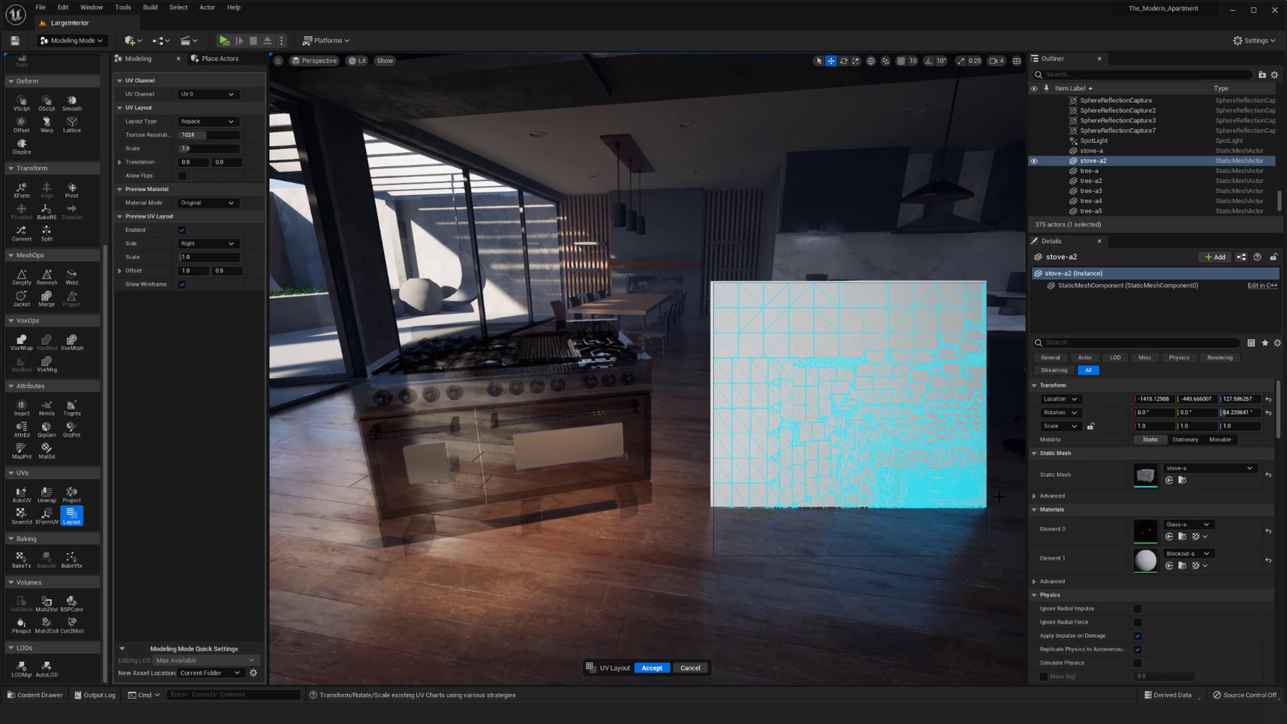
right_drag(738, 412, 738, 516)
alt+drag(883, 462, 883, 450)
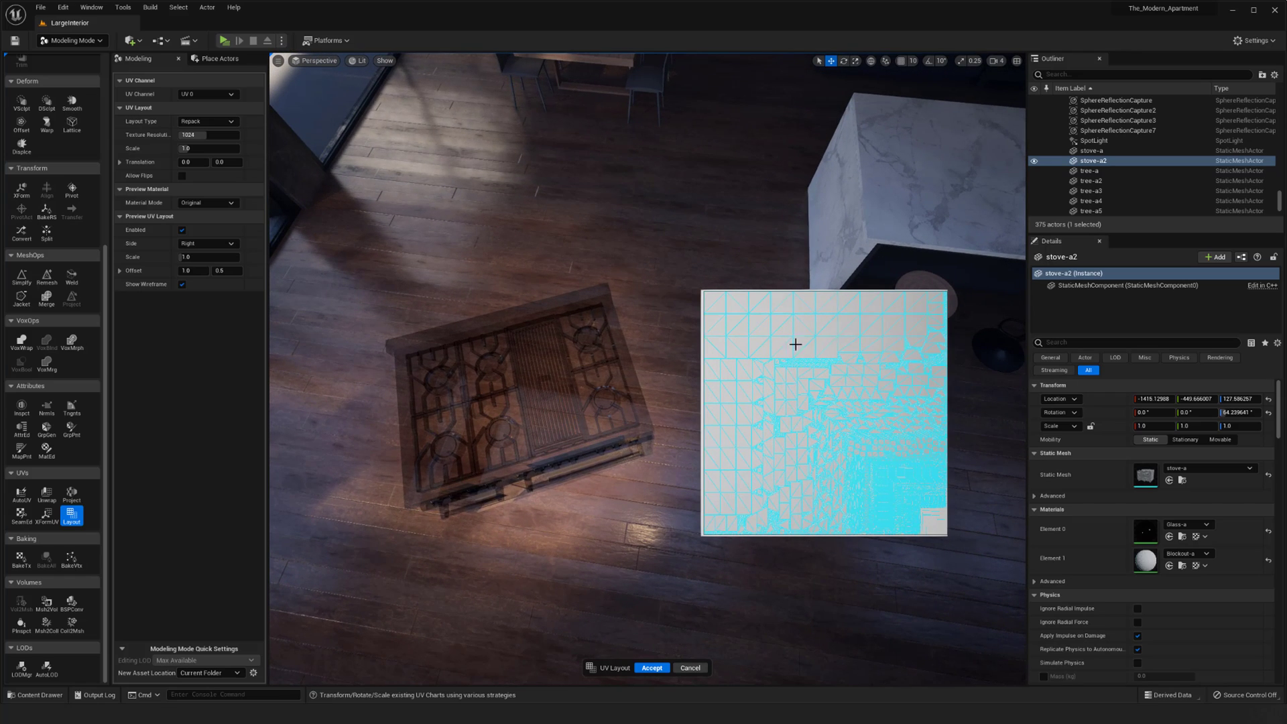
alt+drag(883, 450, 844, 329)
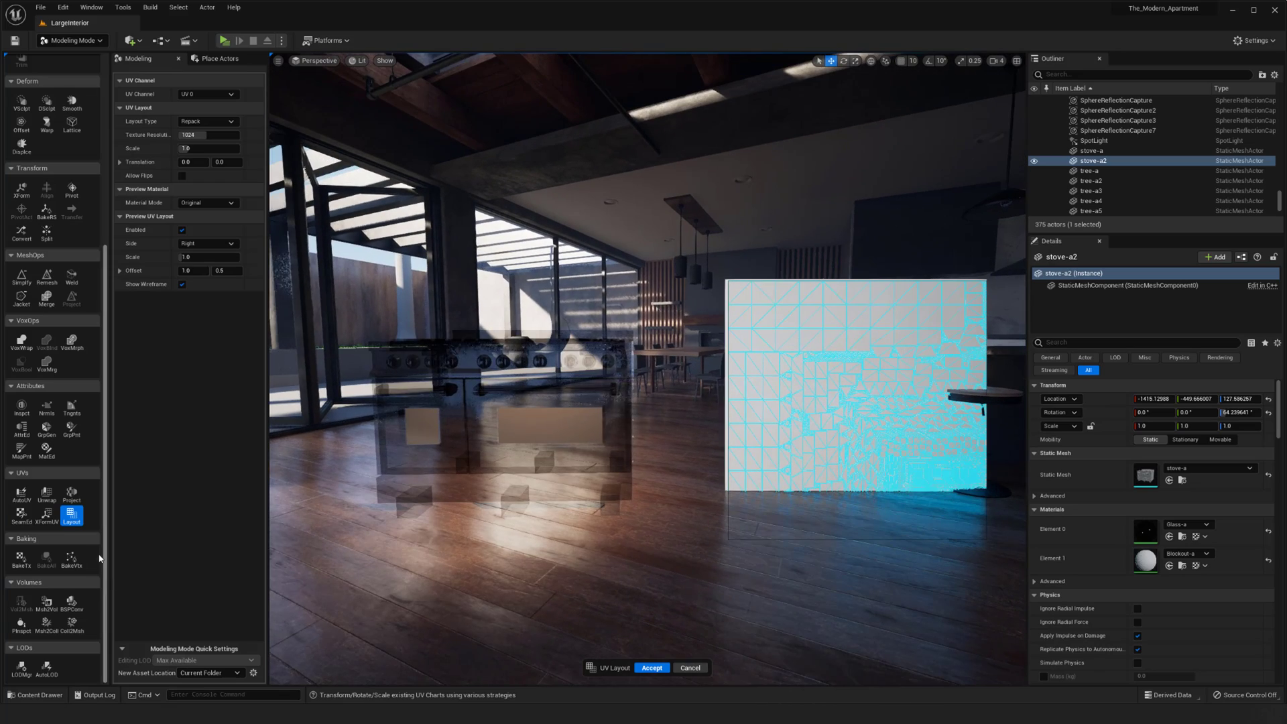
click(74, 519)
right_drag(522, 463, 486, 475)
key(w)
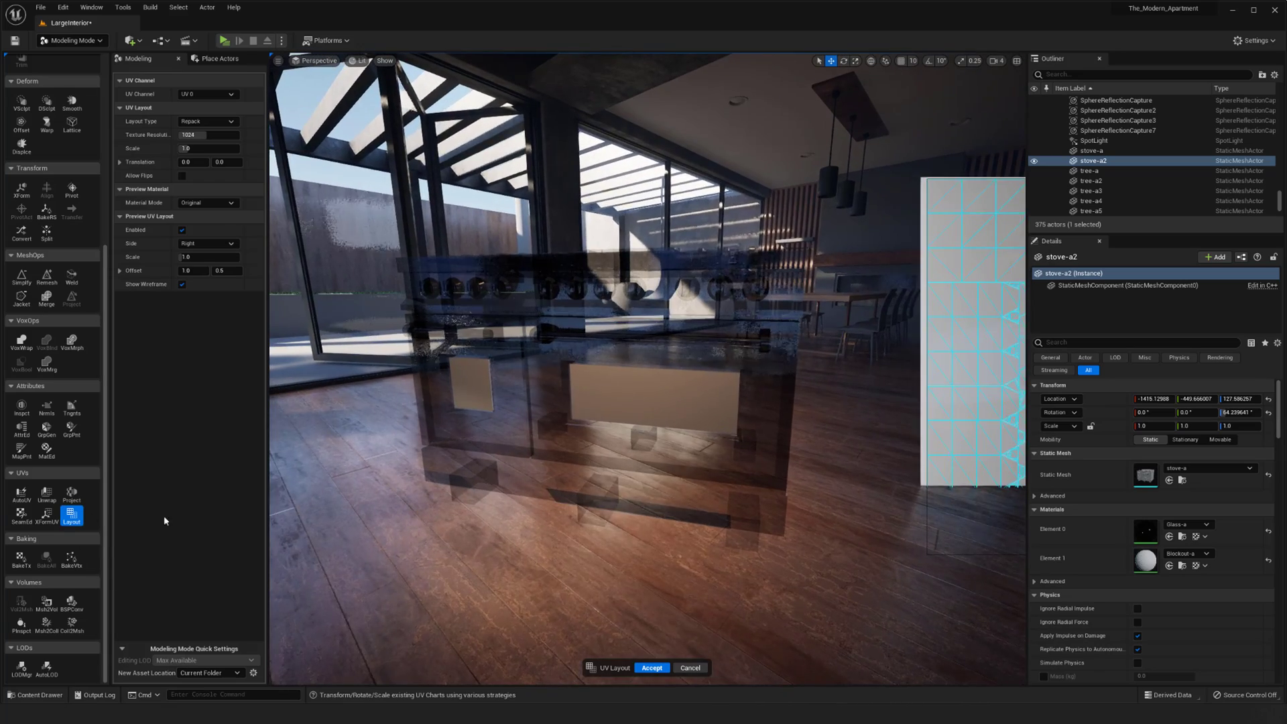
Start the AutoUV tool on the stove with Patch Builder as the unwrapping method.
click(23, 495)
key(e)
mouse_move(467, 439)
right_down()
mouse_move(429, 461)
mouse_move(456, 436)
mouse_move(474, 443)
right_up()
key(s)
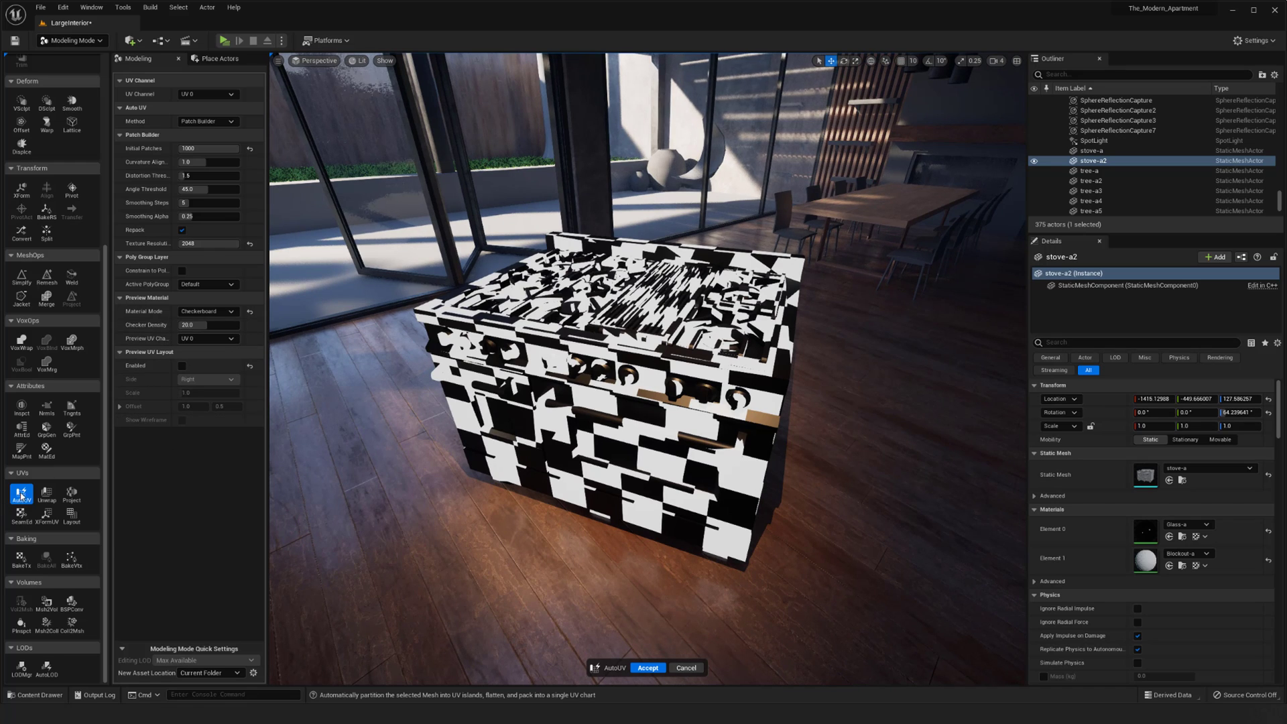
click(213, 122)
click(195, 131)
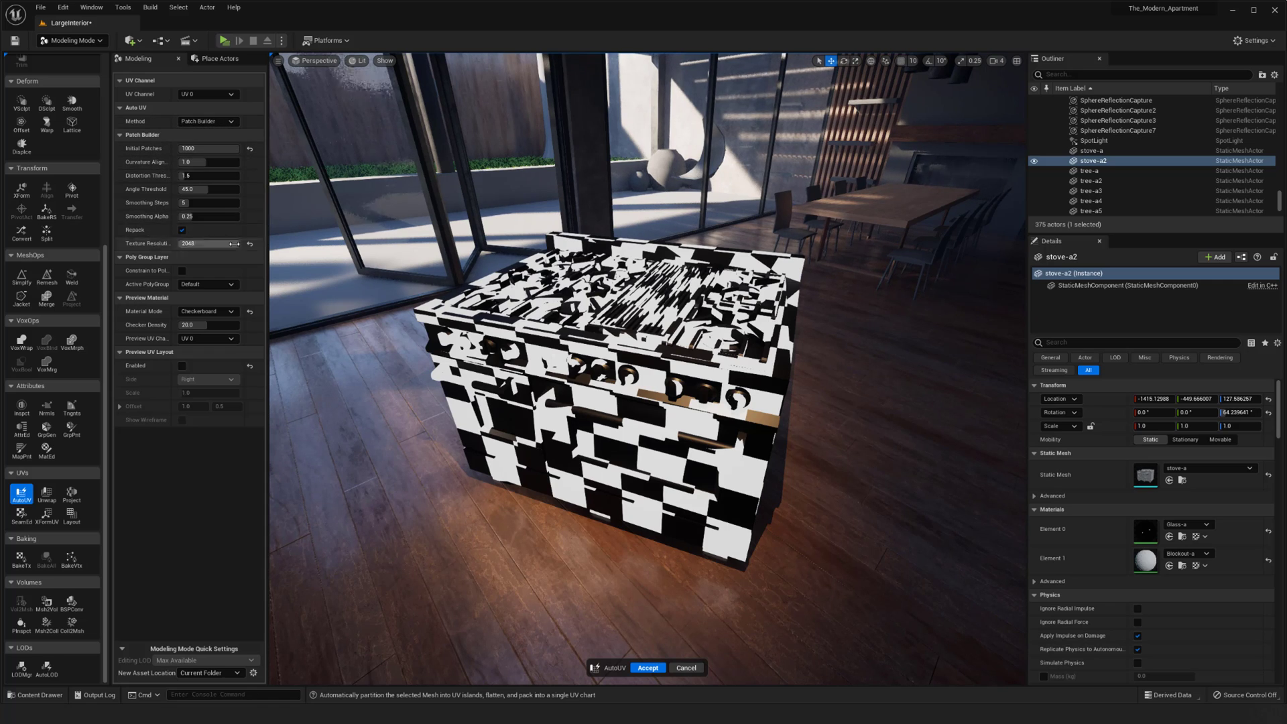
Reset AutoUV's initial patches to 100 and texture resolution to 1024, and widen the column of setting names.
click(249, 149)
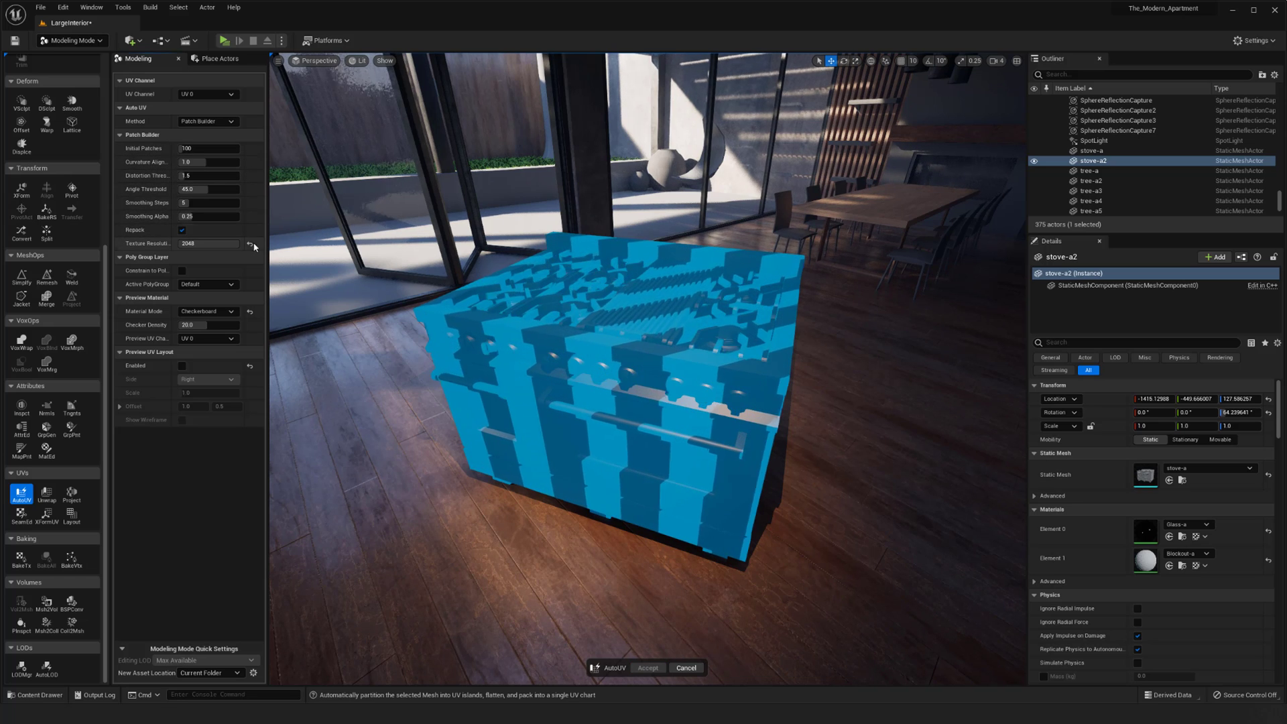
click(249, 244)
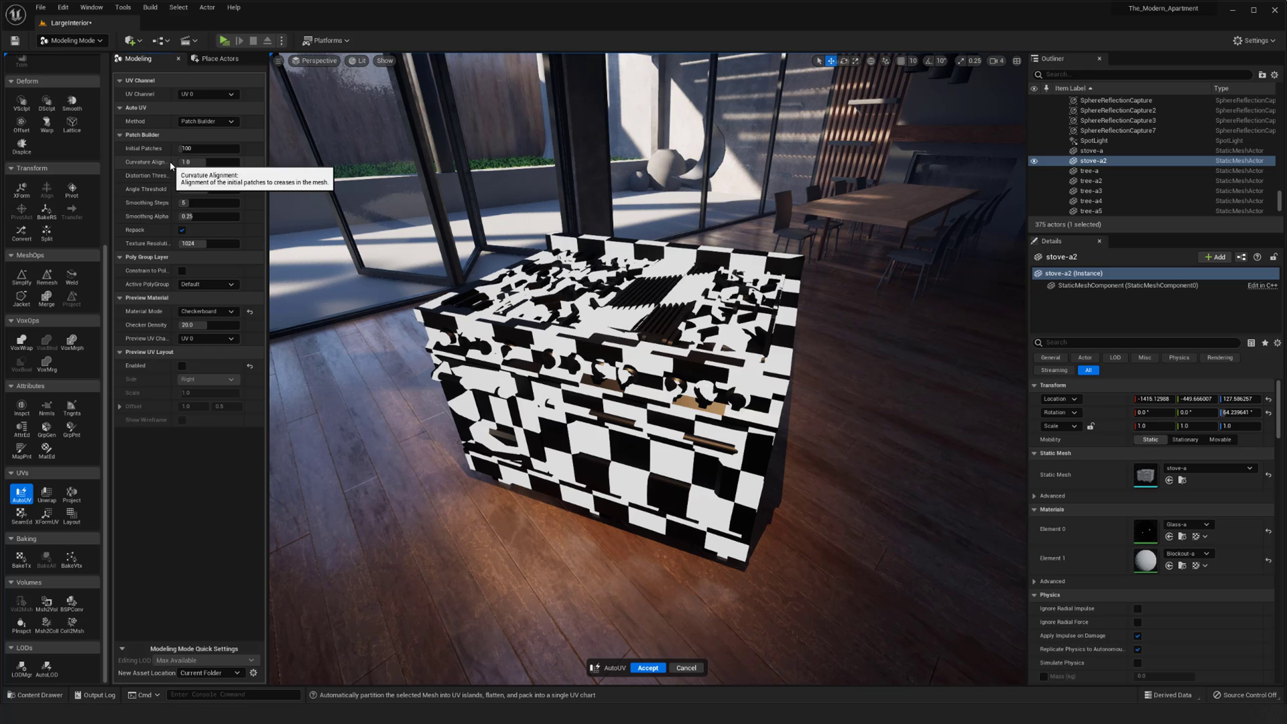
drag(177, 168, 186, 169)
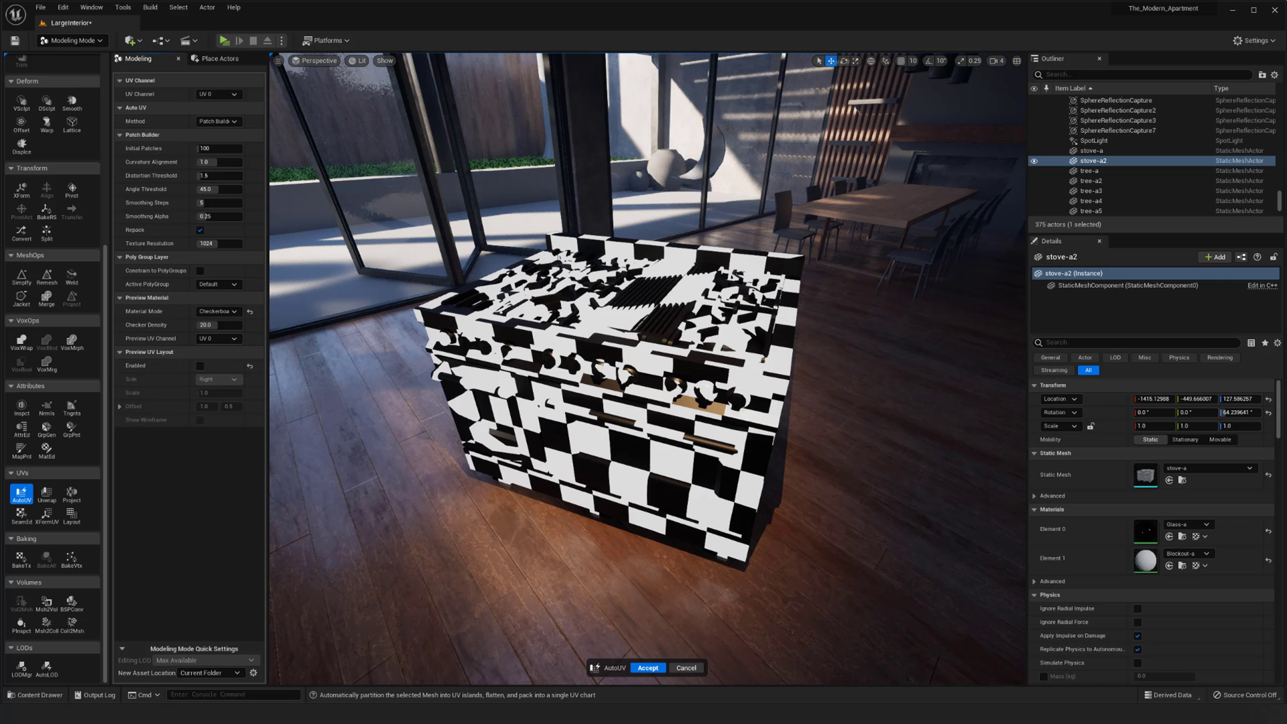
Set AutoUV's texture resolution for the stove to 2048.
alt+drag(566, 337, 545, 355)
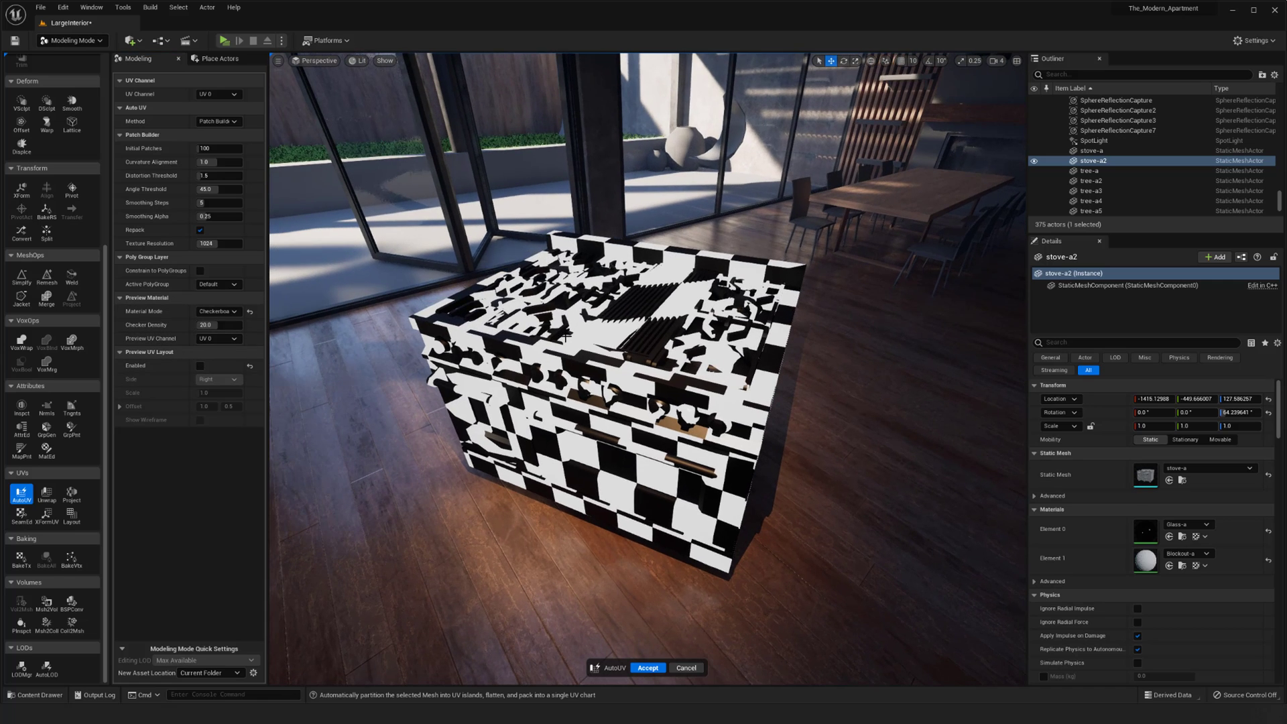
click(209, 244)
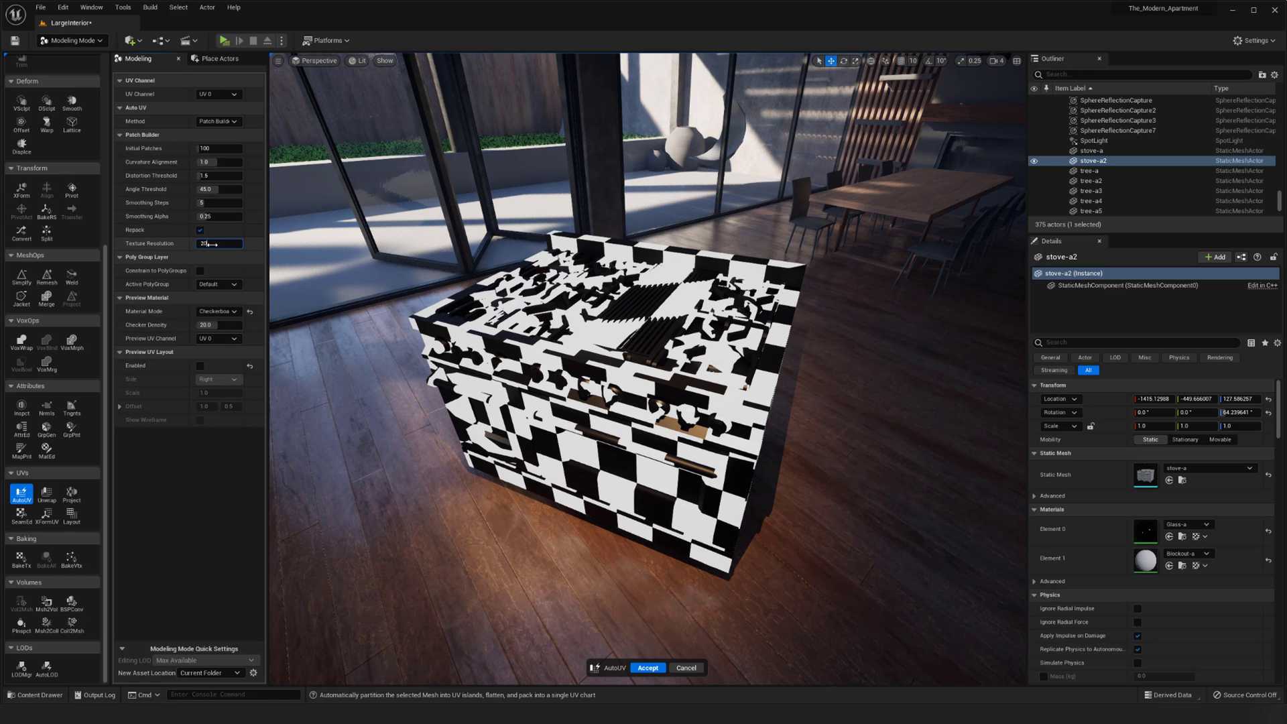
text(2048)
key(Return)
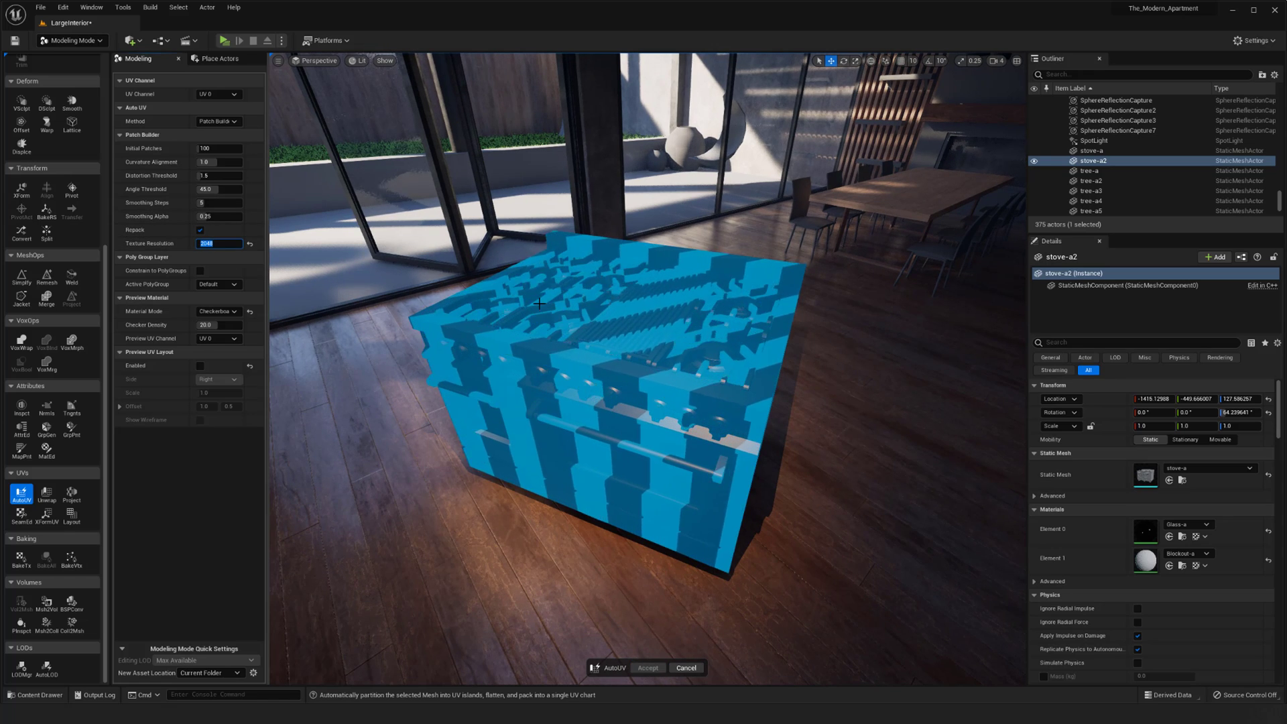
Examine the checkerboard pattern over the stove's front and burner grates from several angles.
alt+drag(616, 393, 747, 338)
alt+drag(474, 362, 339, 377)
alt+drag(584, 439, 727, 533)
scroll(583, 439, up, 2)
scroll(586, 444, up, 2)
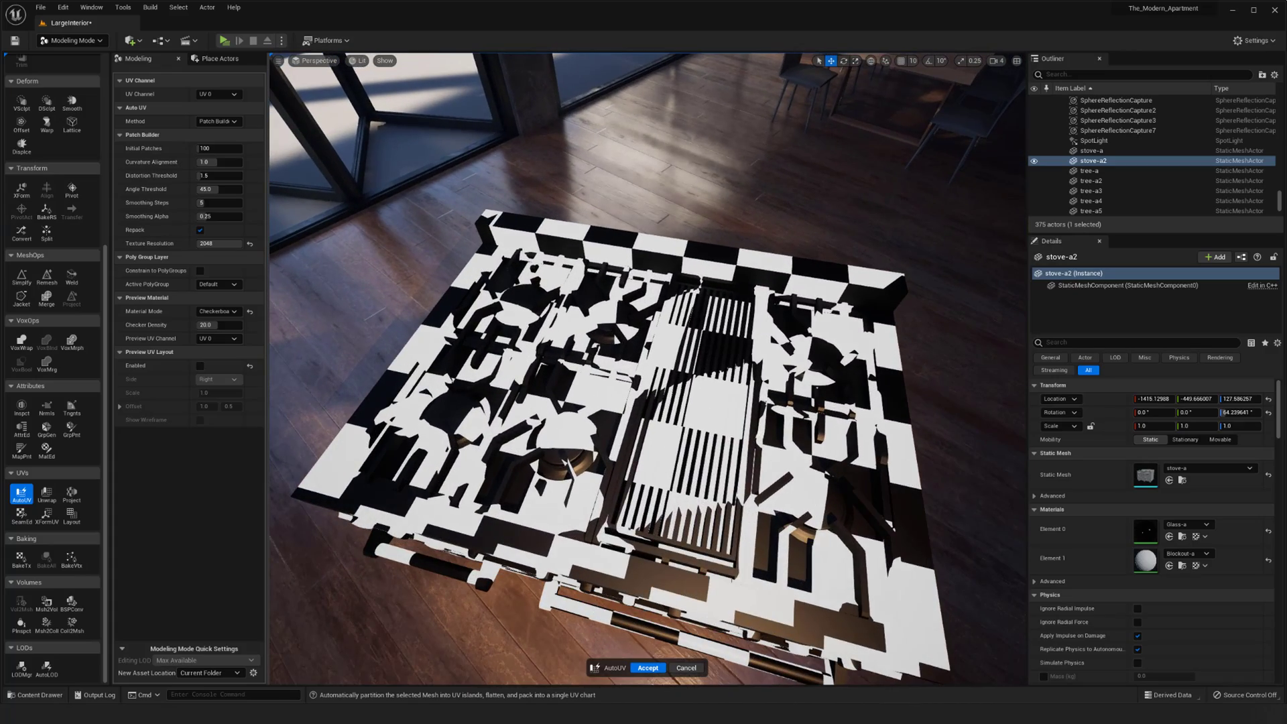
scroll(669, 401, down, 3)
alt+drag(669, 401, 671, 352)
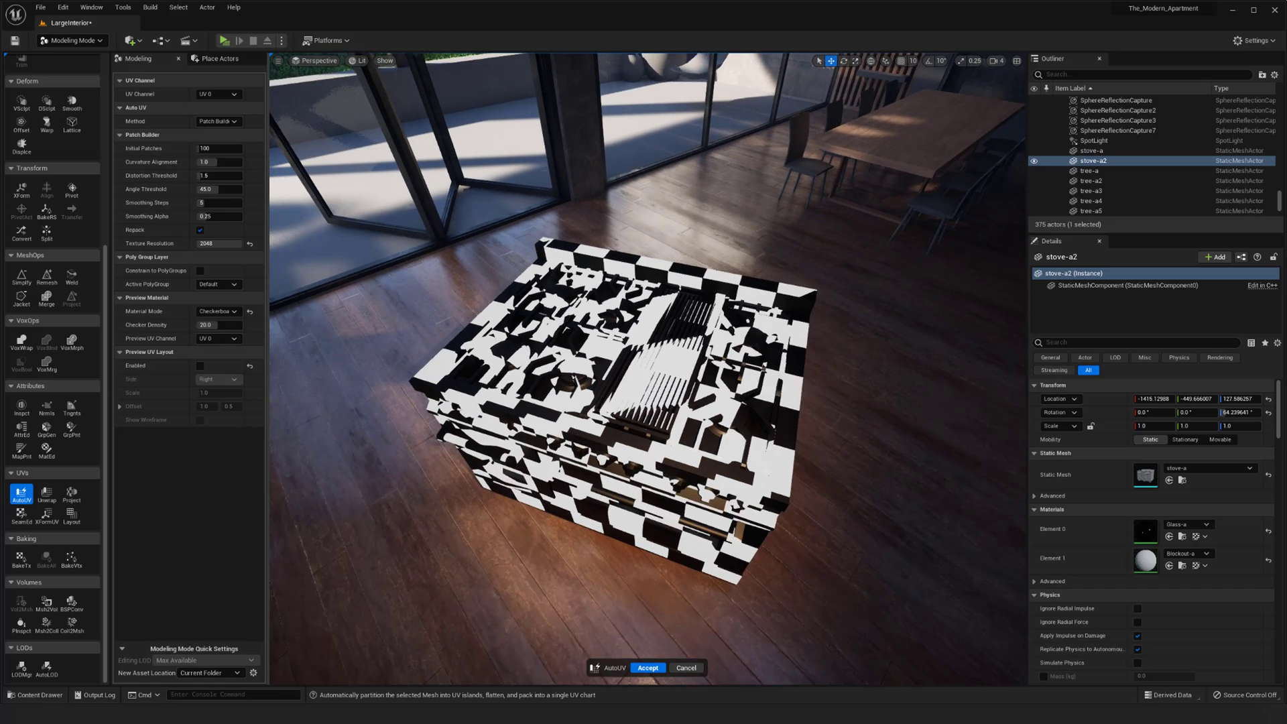
scroll(648, 368, down, 2)
Try 500 initial patches in AutoUV and inspect the checker pattern on the stove's front.
drag(216, 149, 219, 148)
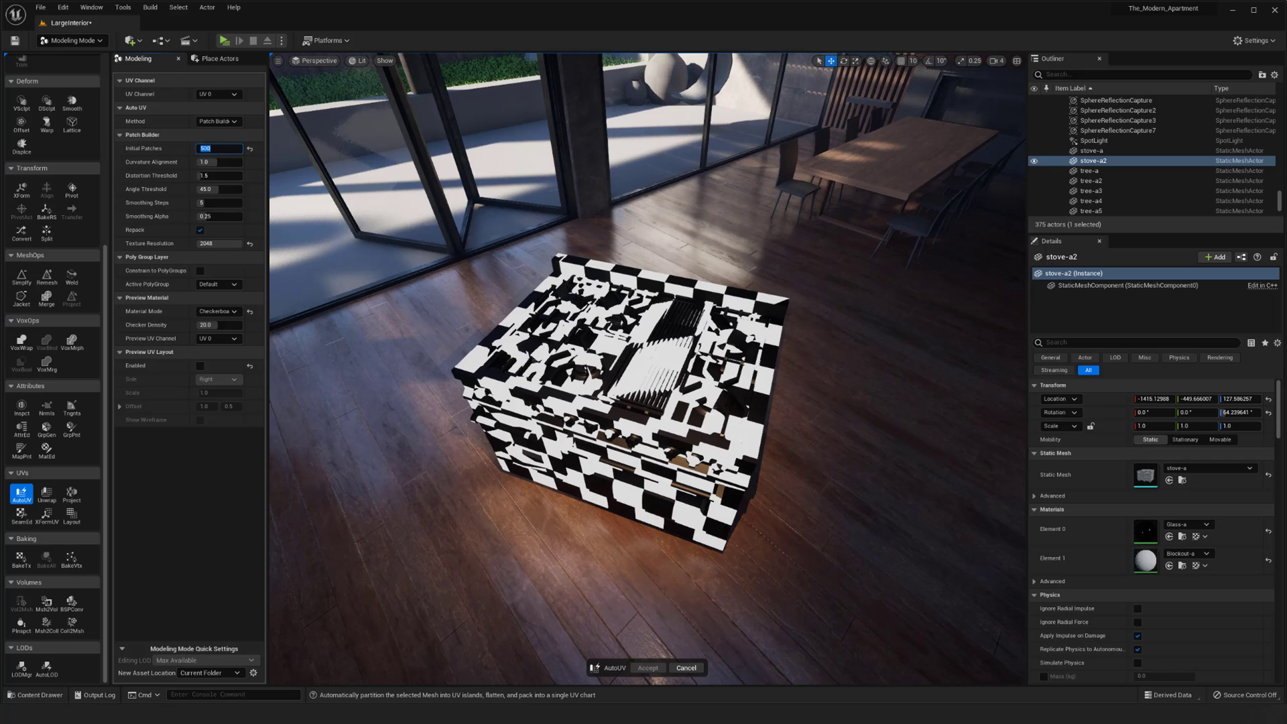
alt+drag(631, 389, 581, 301)
scroll(634, 345, up, 3)
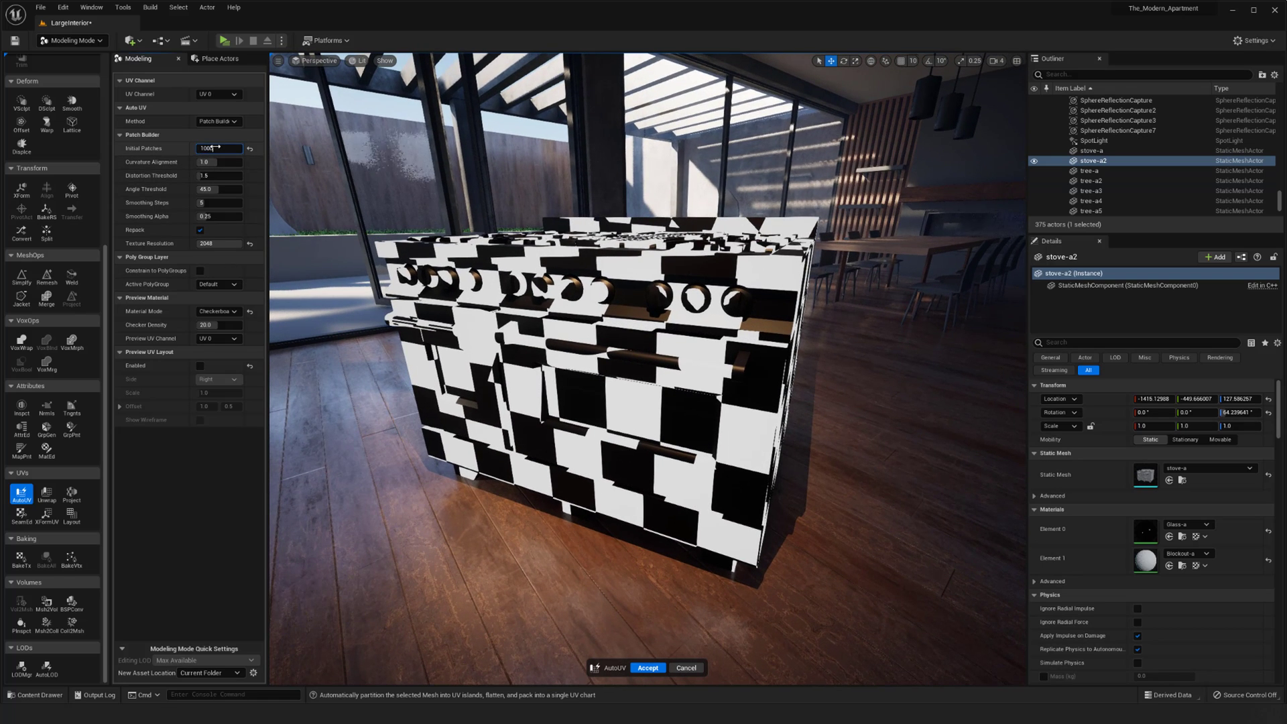
Set AutoUV's initial patches to 1000 and accept the generated UVs for the stove.
key(Return)
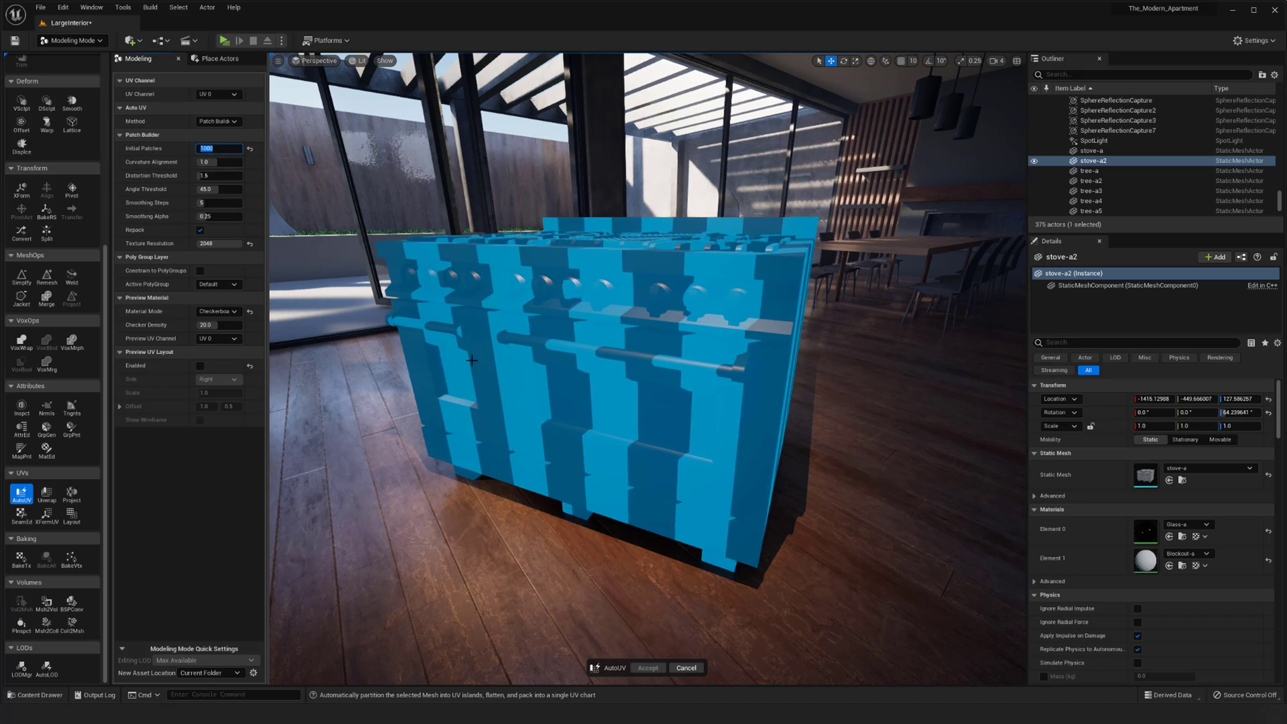
alt+drag(518, 422, 519, 516)
alt+drag(519, 429, 518, 399)
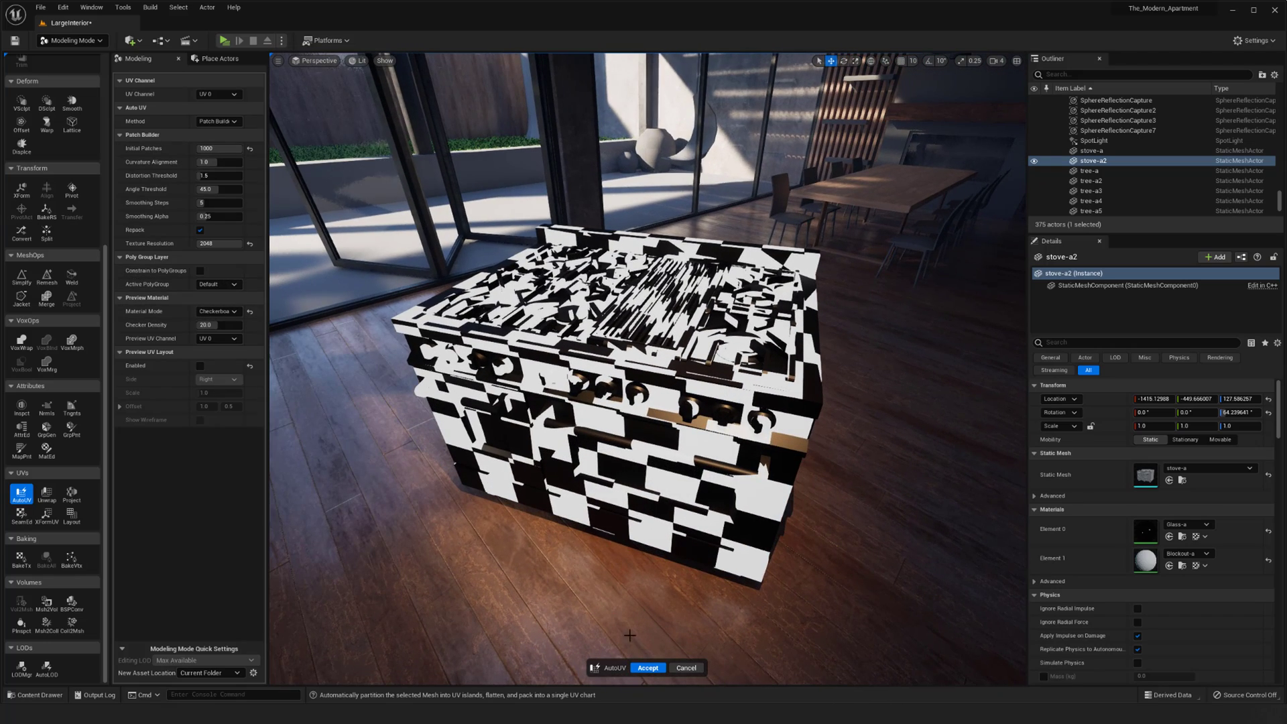
click(640, 668)
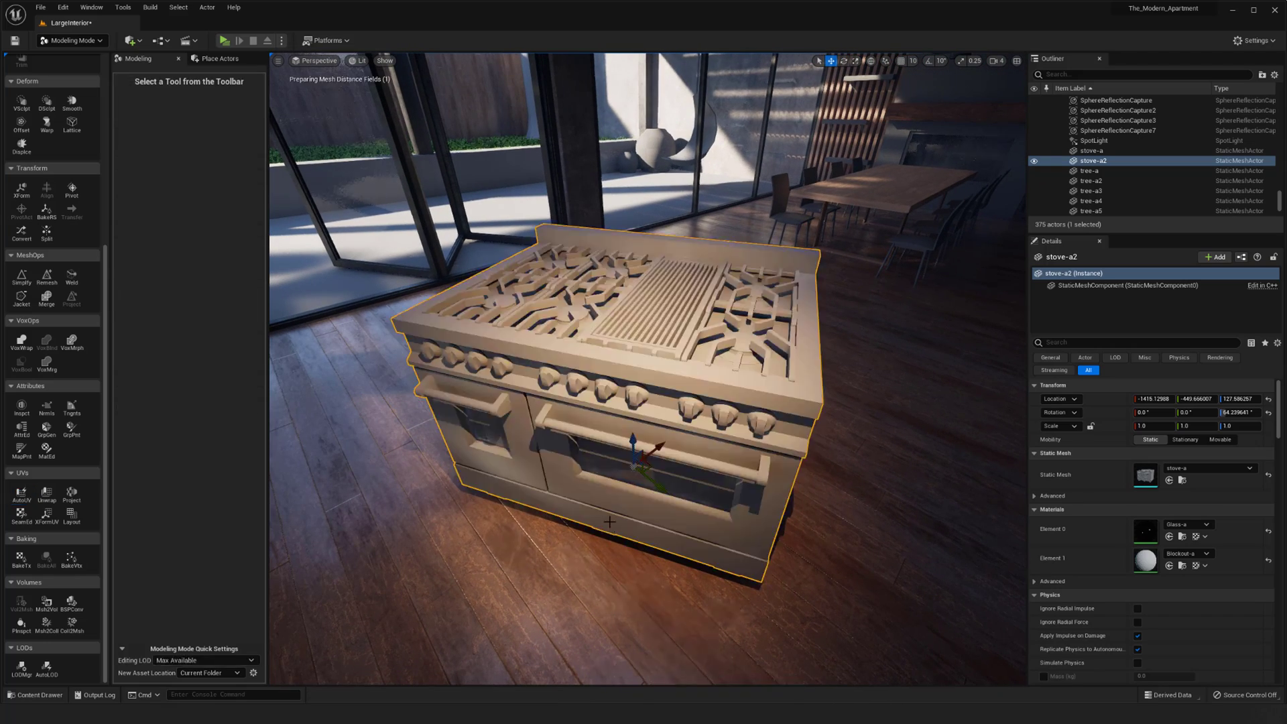
Start the single-mesh Bake Textures tool on the stove and inspect its ambient occlusion preview.
right_drag(691, 366, 563, 407)
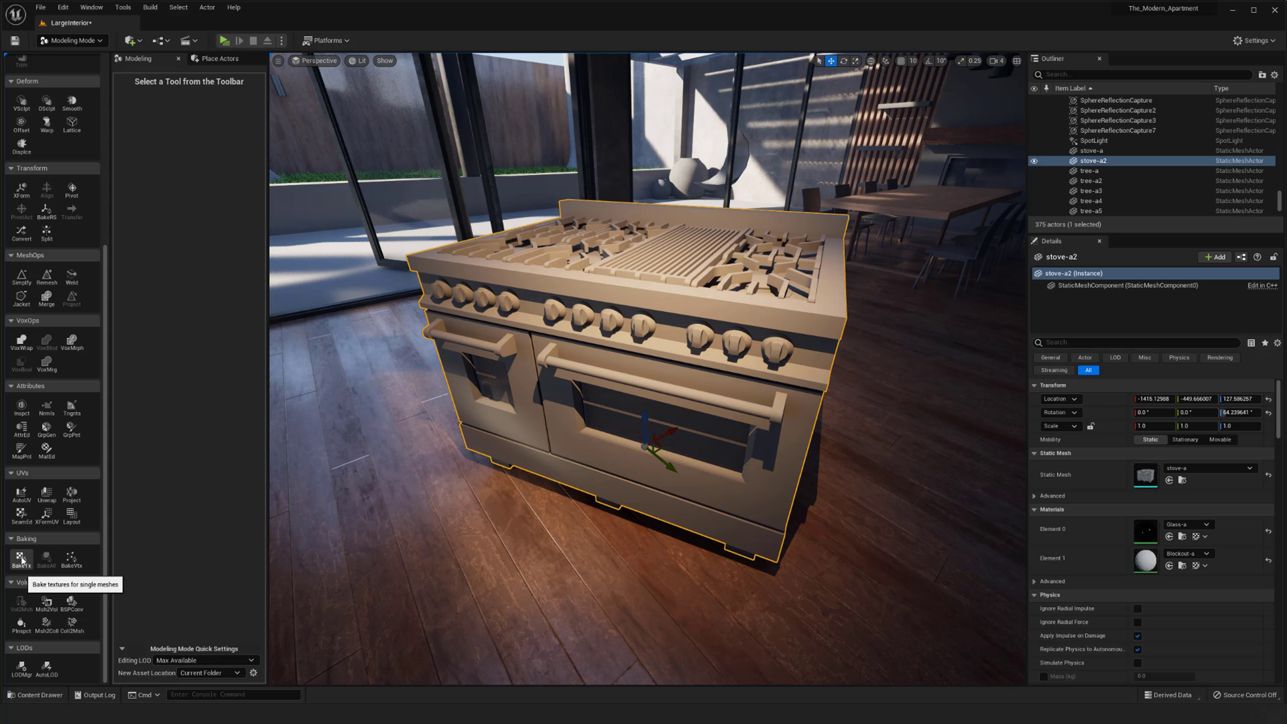
click(21, 558)
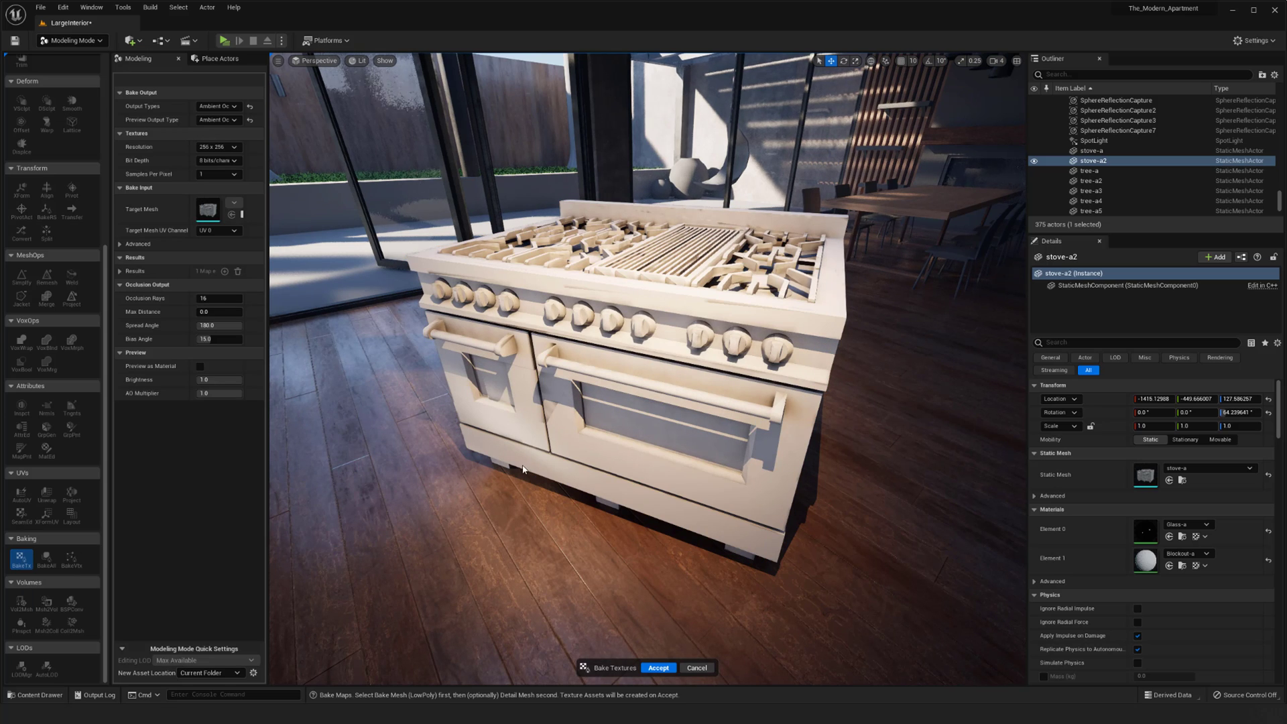
alt+drag(566, 423, 590, 447)
alt+drag(516, 471, 514, 483)
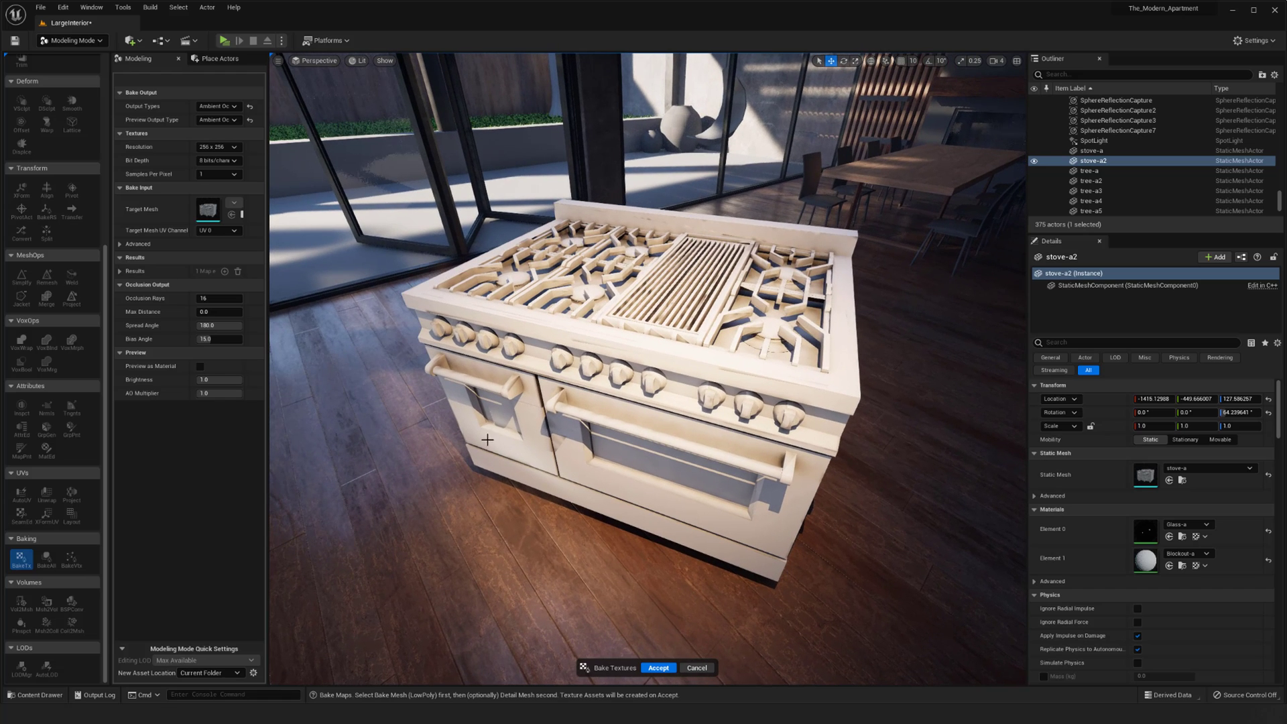
Reset the bake's output types and select Ambient Occlusion as the output again.
click(221, 107)
click(231, 106)
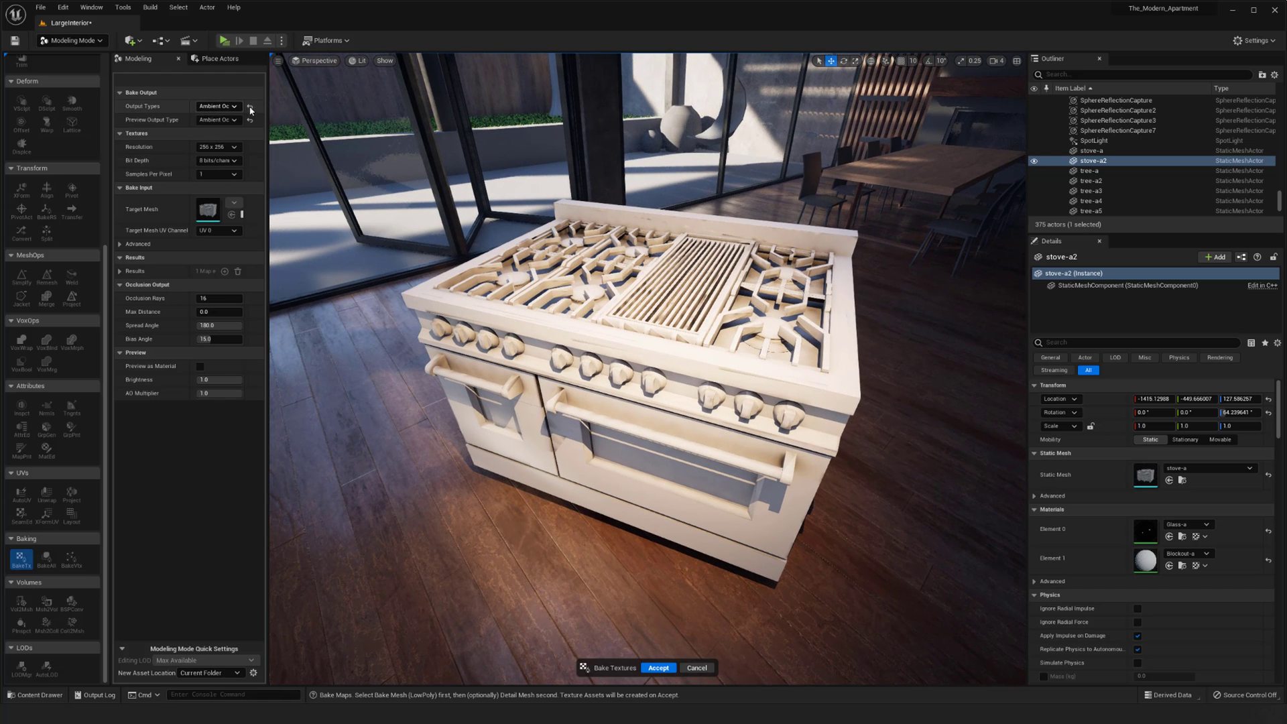
click(249, 107)
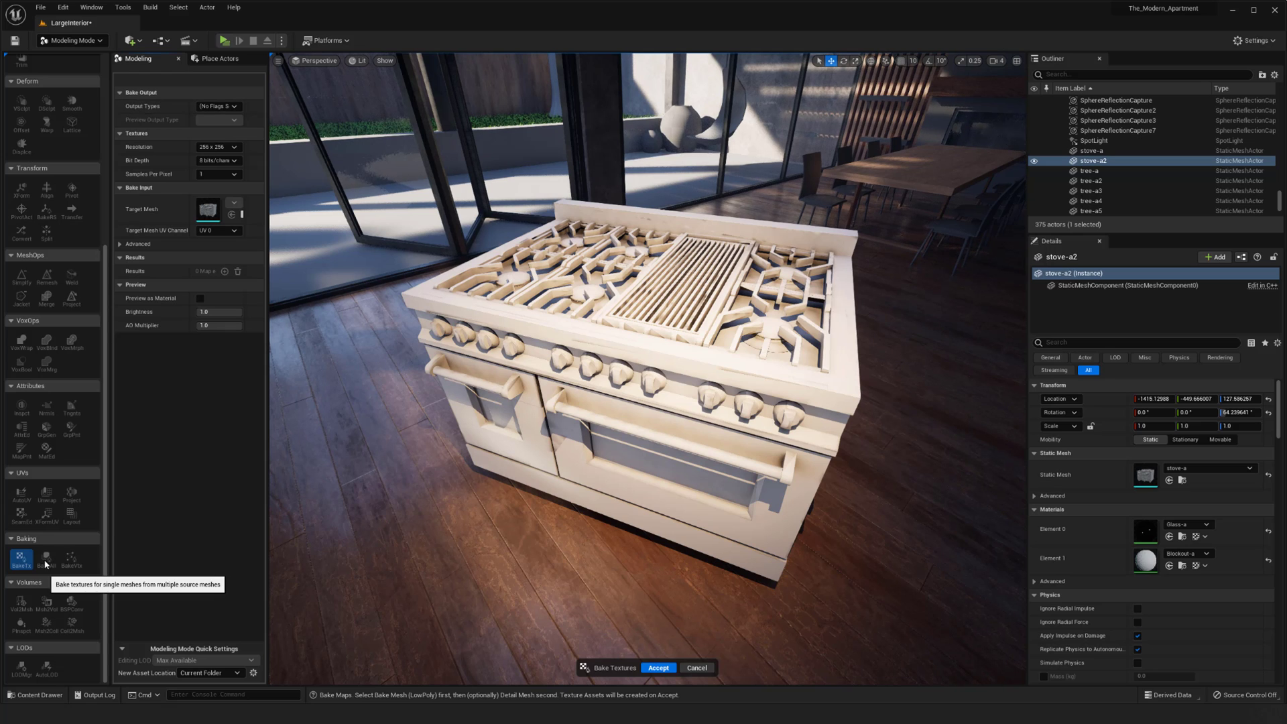
click(215, 107)
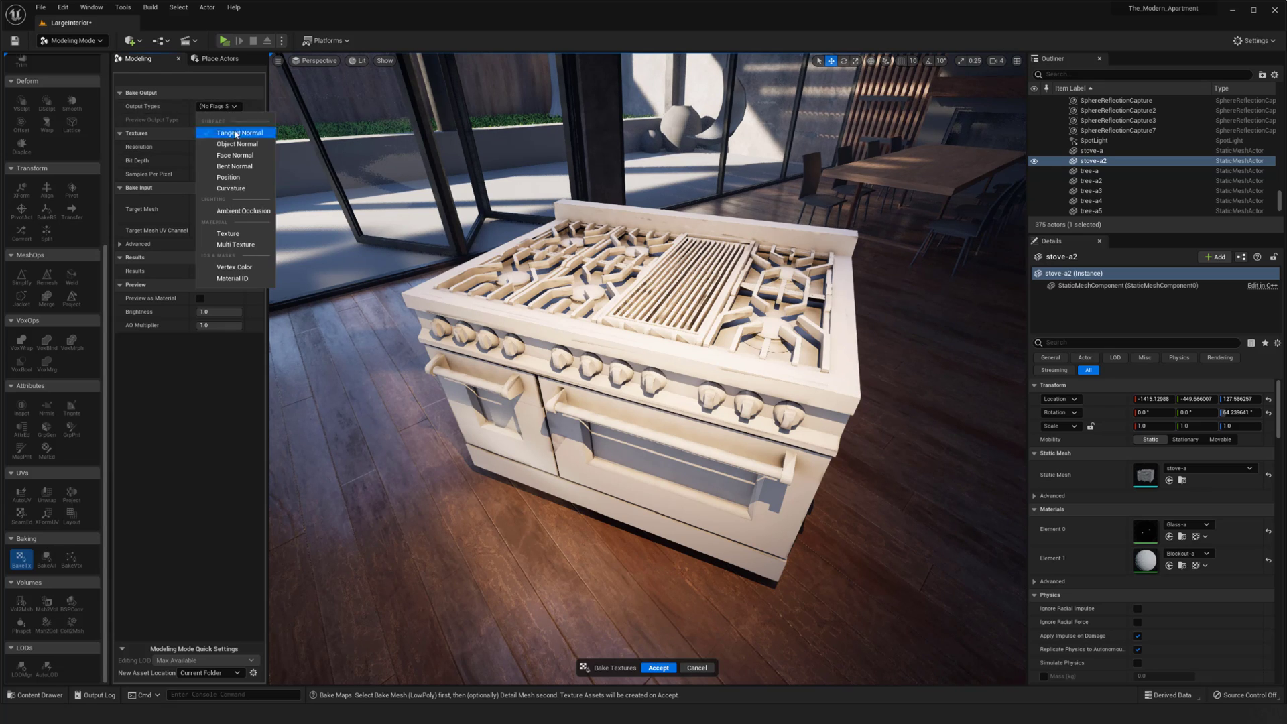
click(237, 213)
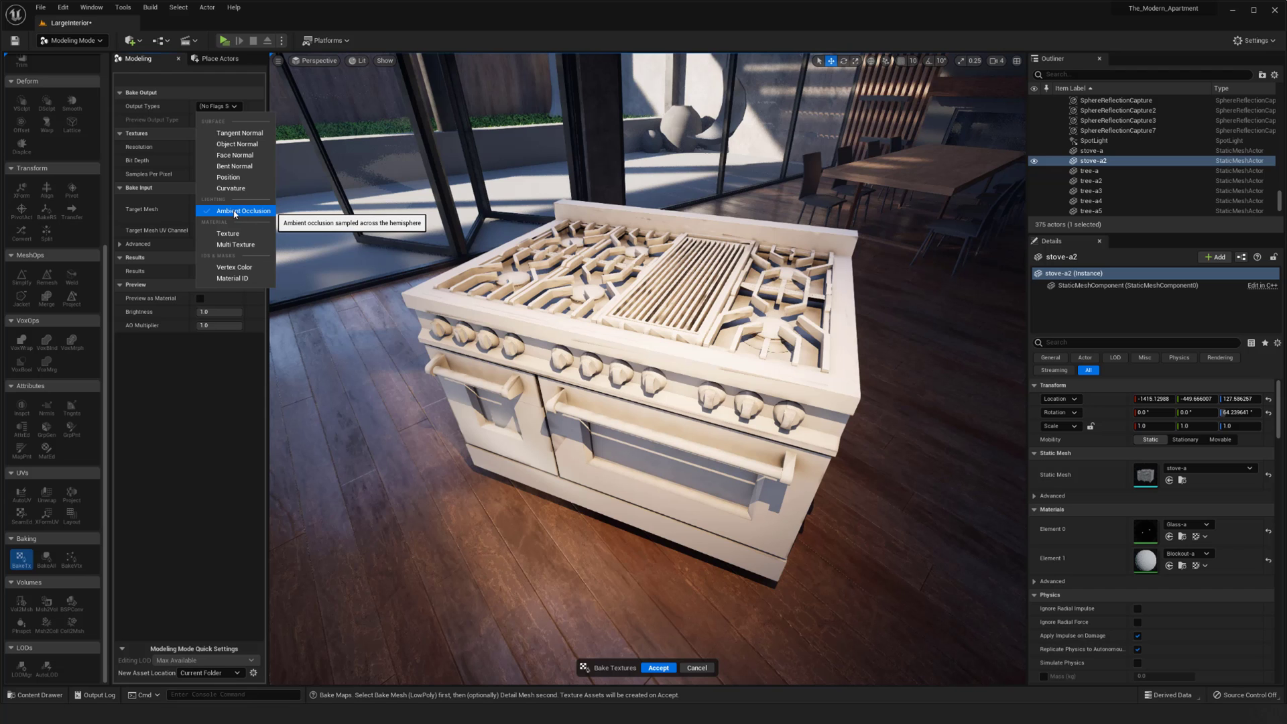
click(236, 212)
alt+drag(550, 350, 532, 425)
alt+drag(662, 364, 614, 362)
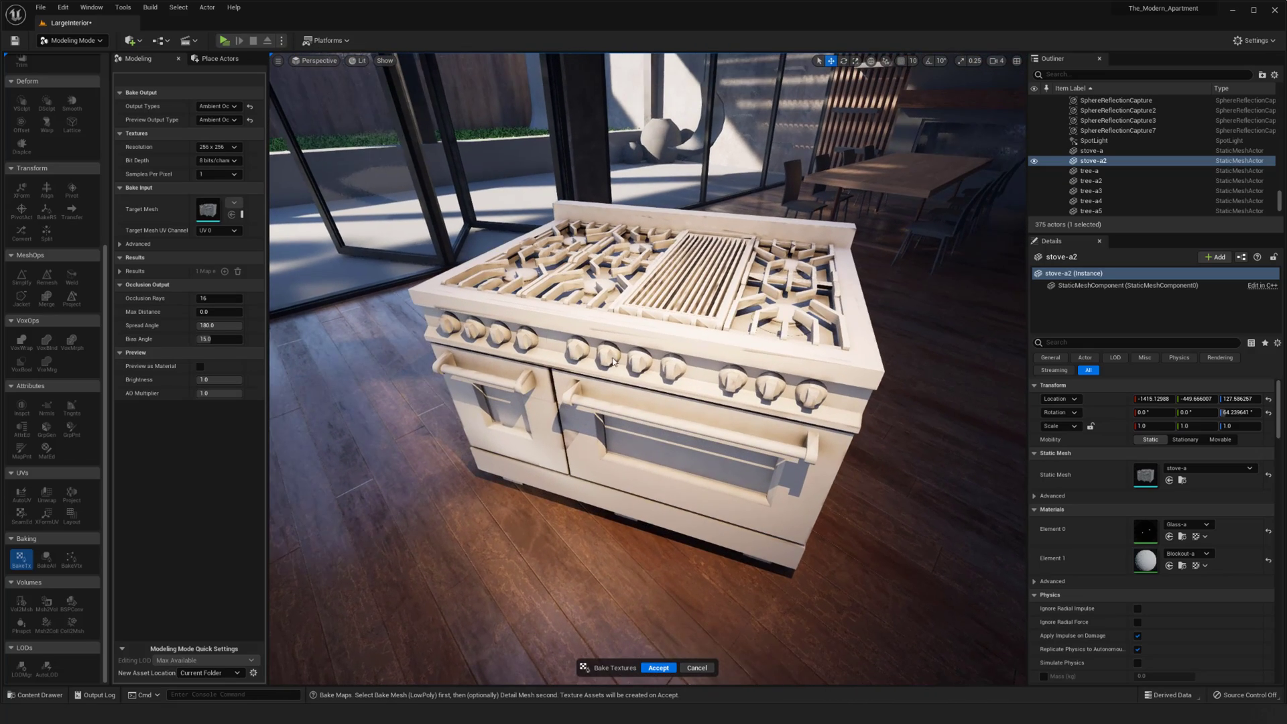
Try a bake resolution of 1024 x 1024 and inspect the stove's occlusion from above.
click(214, 147)
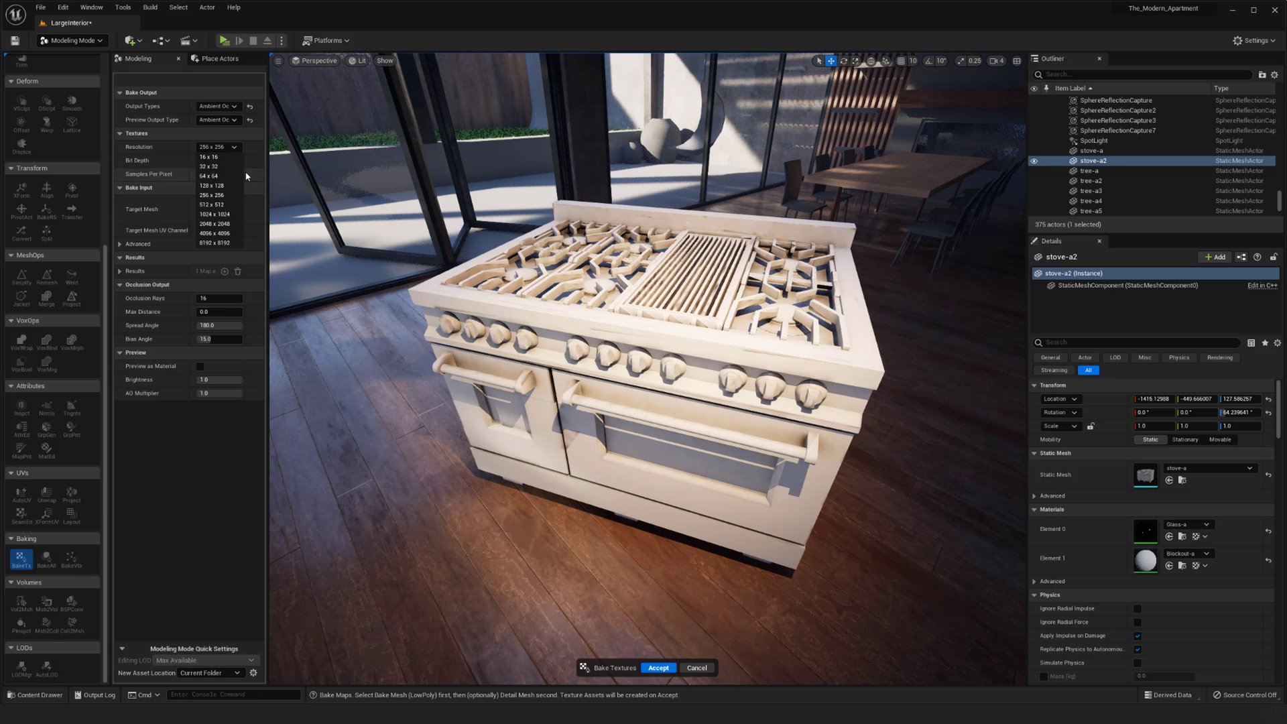
click(217, 214)
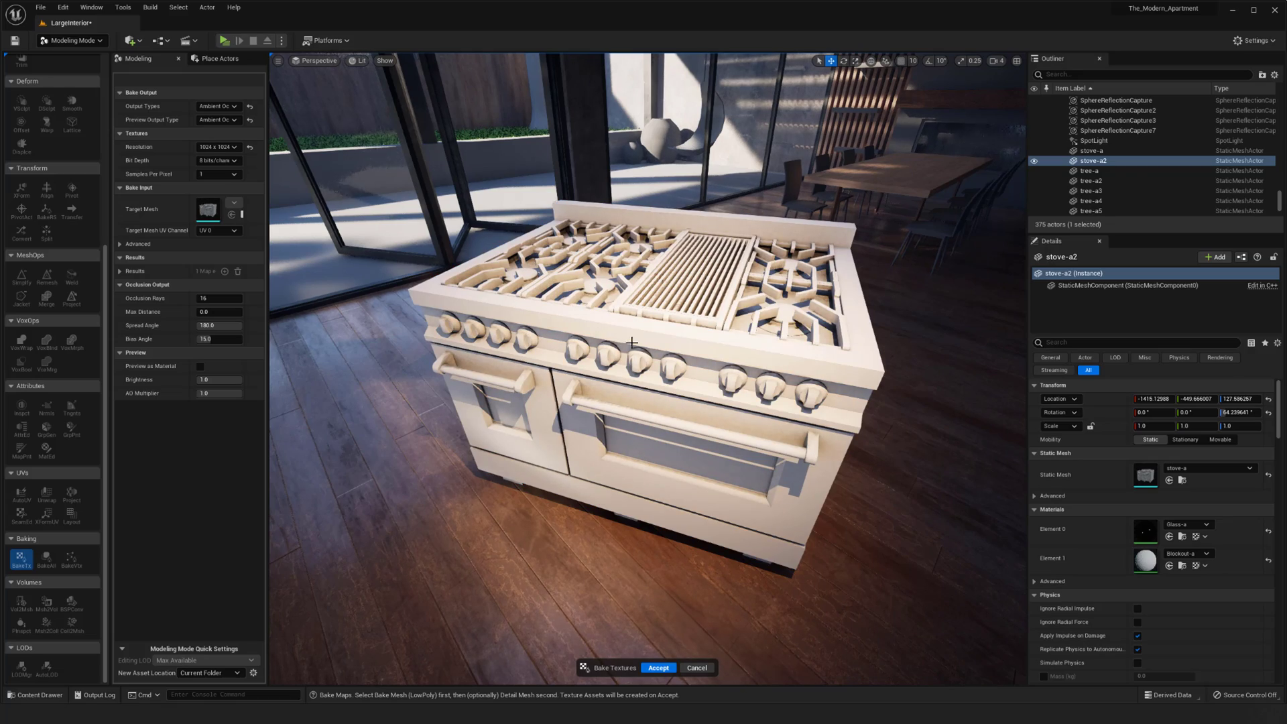
alt+drag(553, 446, 590, 370)
right_drag(555, 392, 568, 432)
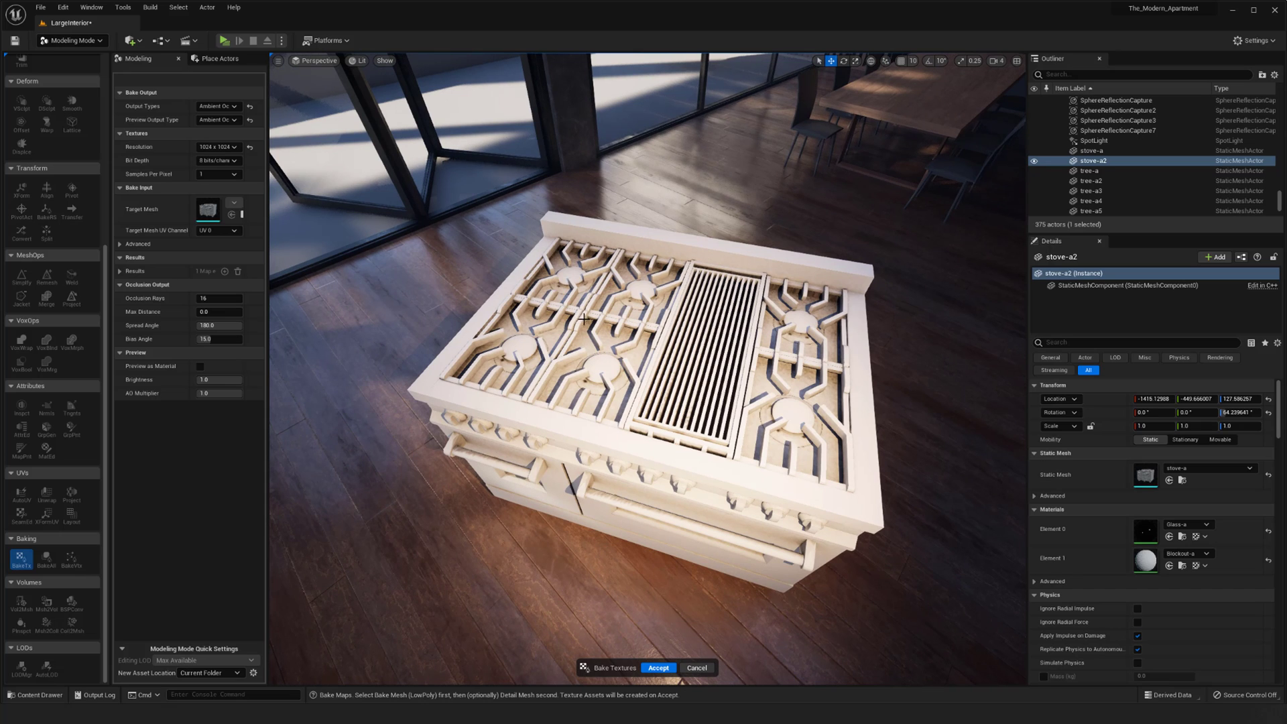
click(358, 59)
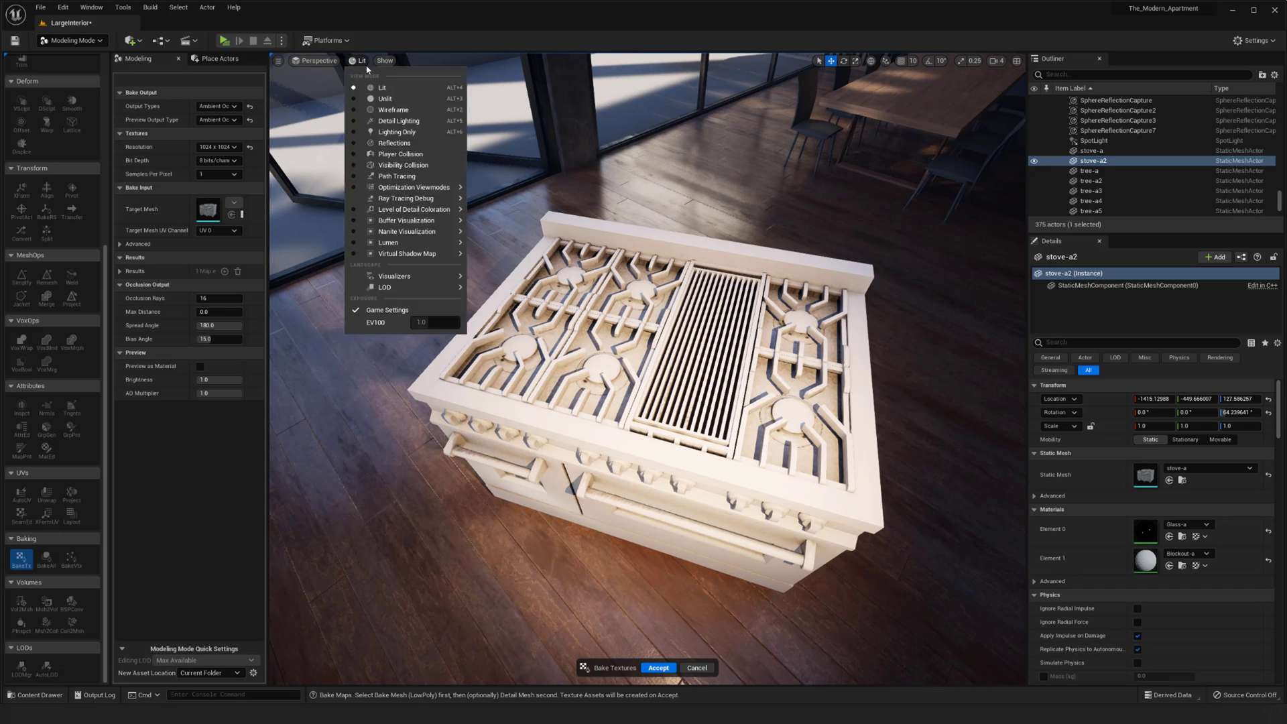
Set the bake resolution to 2048 x 2048 and inspect the ambient occlusion on the stove.
click(225, 147)
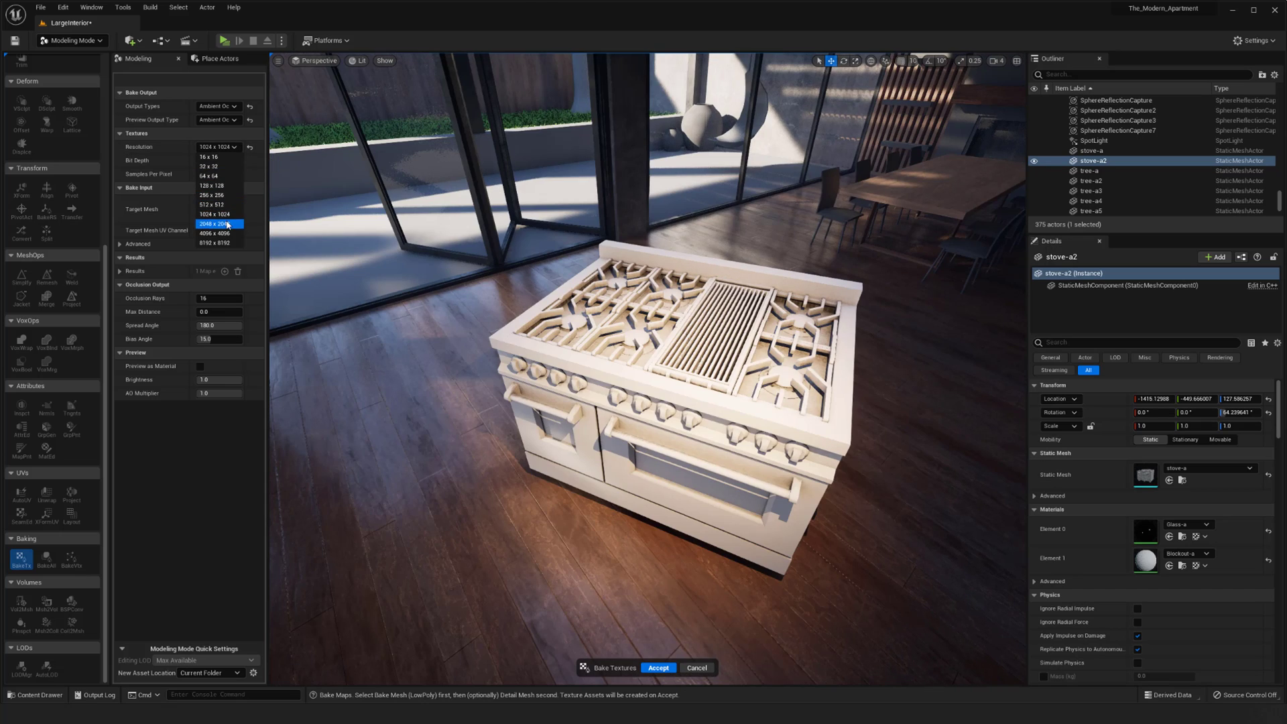
click(221, 224)
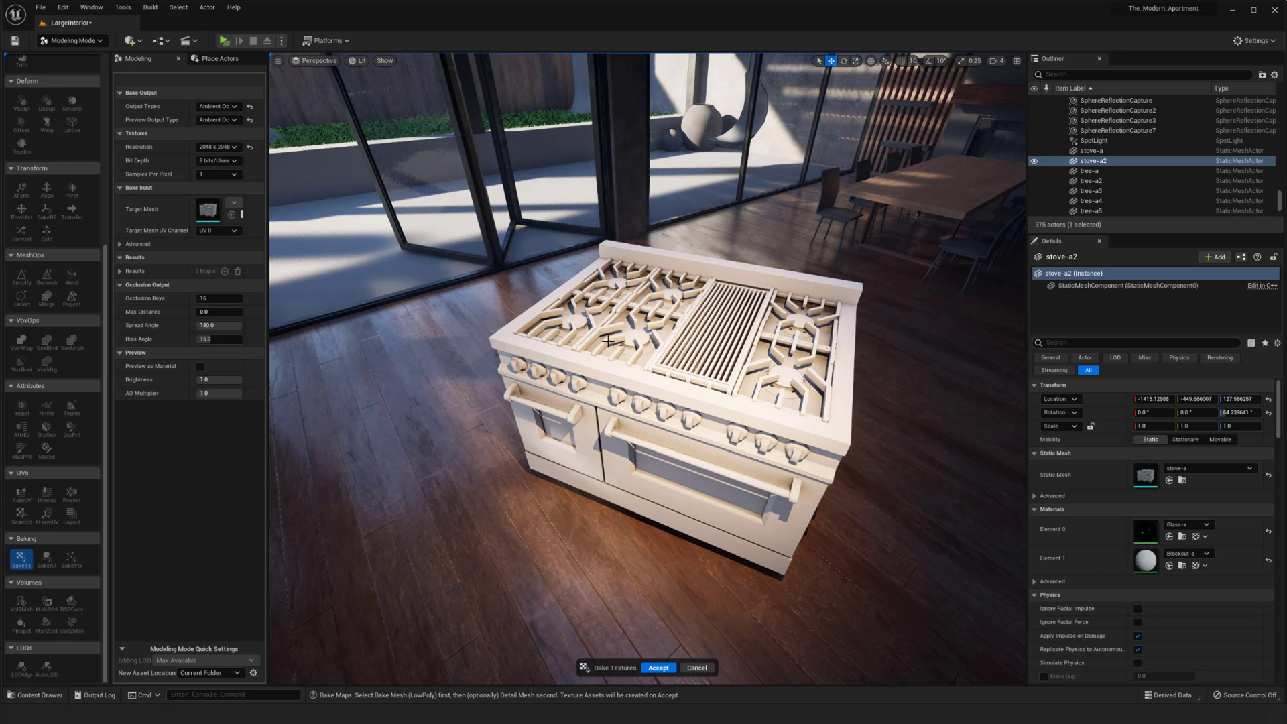
mouse_move(647, 375)
right_down()
mouse_move(698, 295)
mouse_move(643, 308)
mouse_move(640, 328)
mouse_move(637, 309)
mouse_move(644, 389)
mouse_move(634, 366)
right_up()
mouse_move(734, 408)
right_down()
mouse_move(737, 426)
mouse_move(730, 406)
mouse_move(717, 426)
right_up()
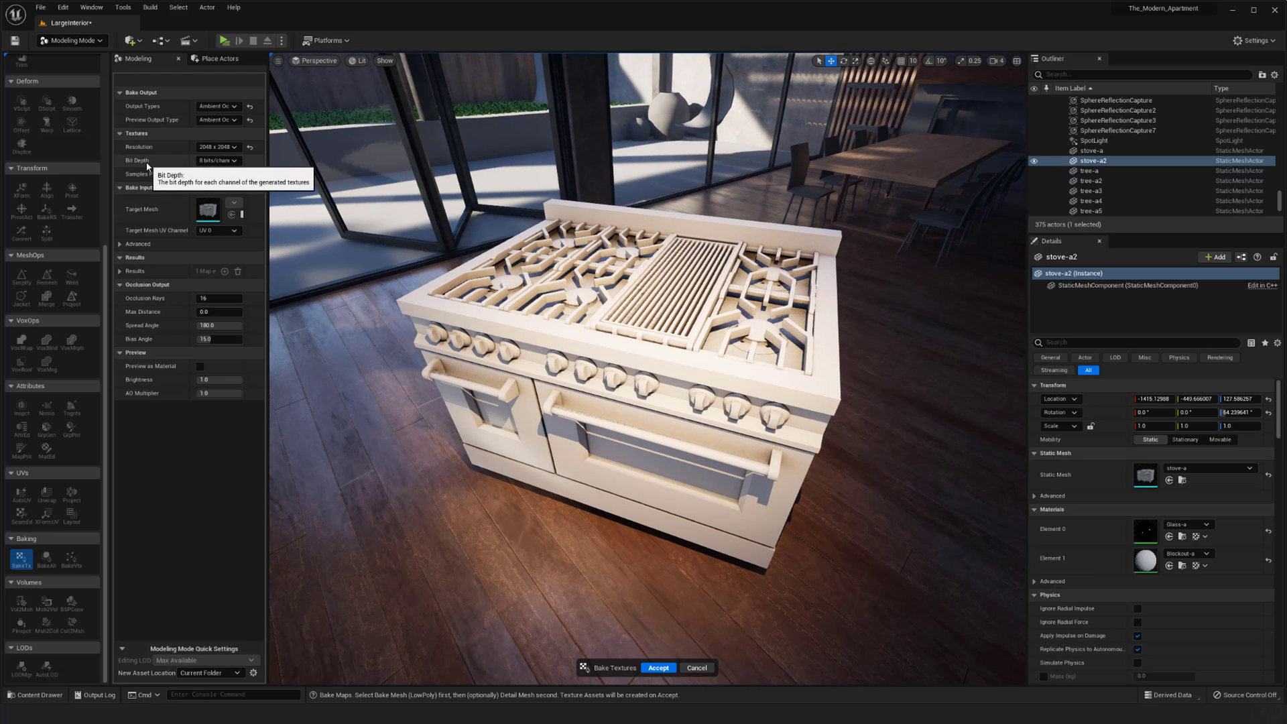
Try 4 samples per pixel for the bake, and return the setting to 1.
click(215, 175)
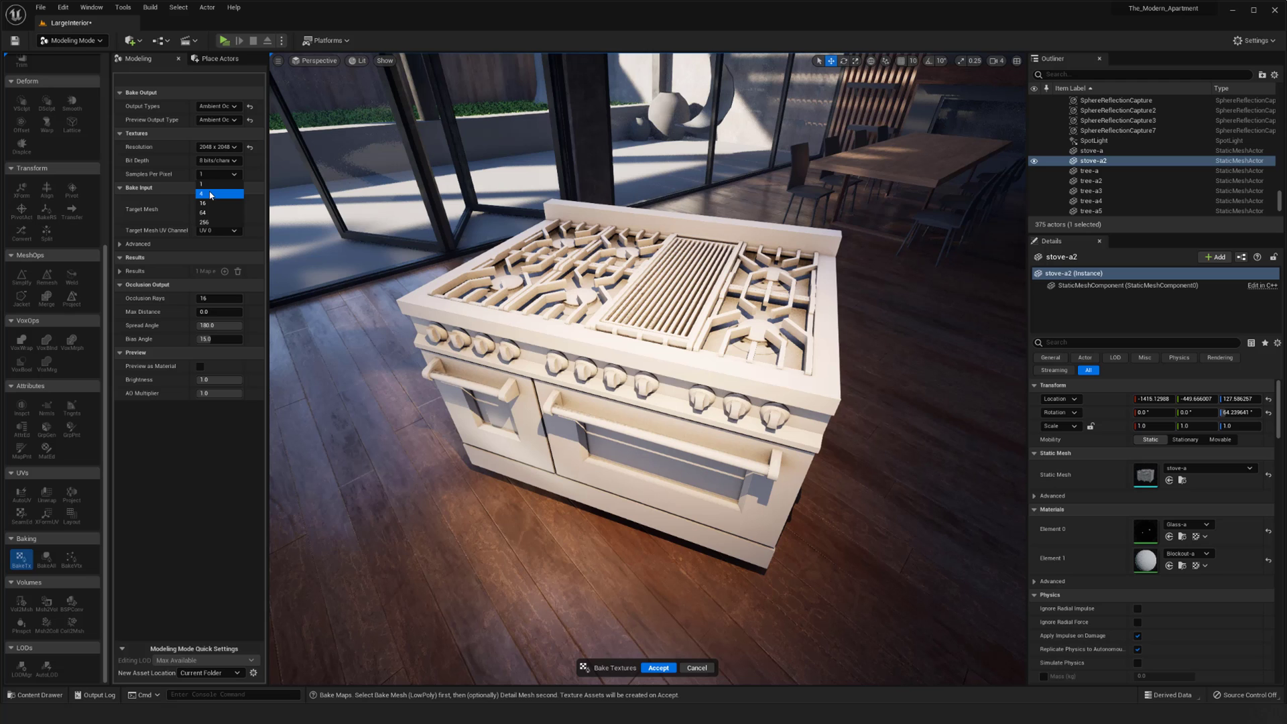
click(211, 194)
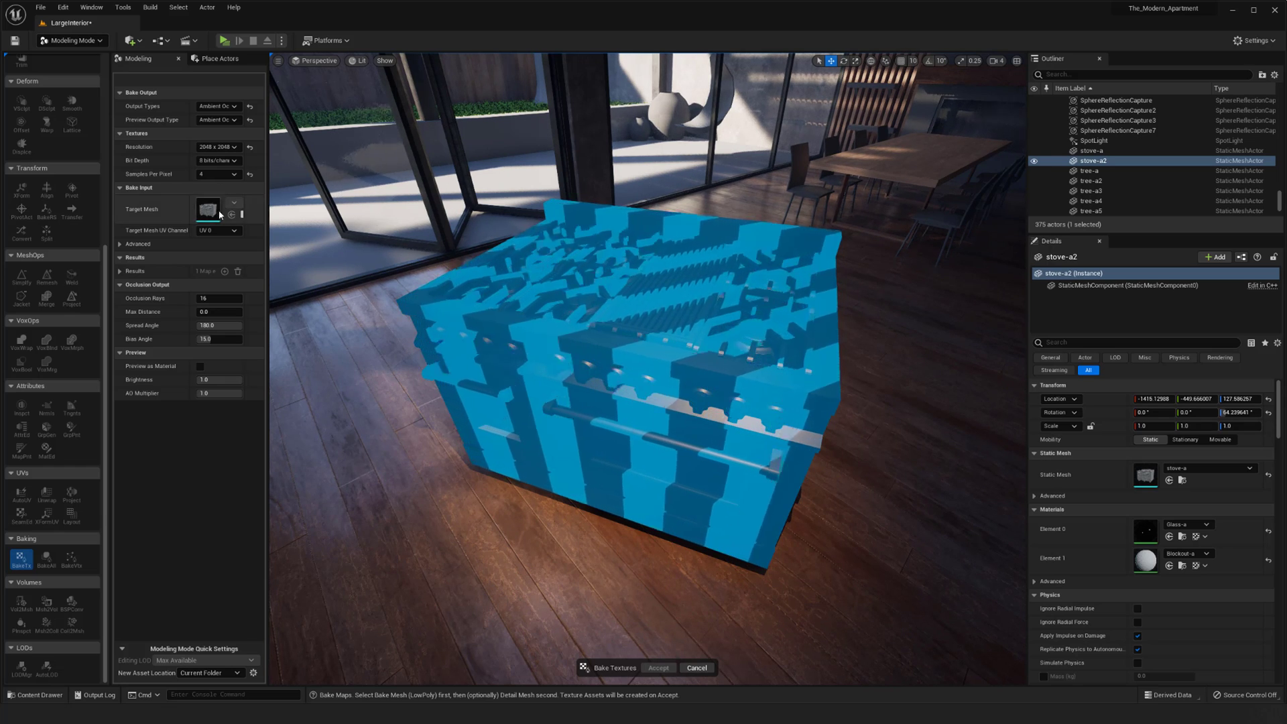
click(216, 174)
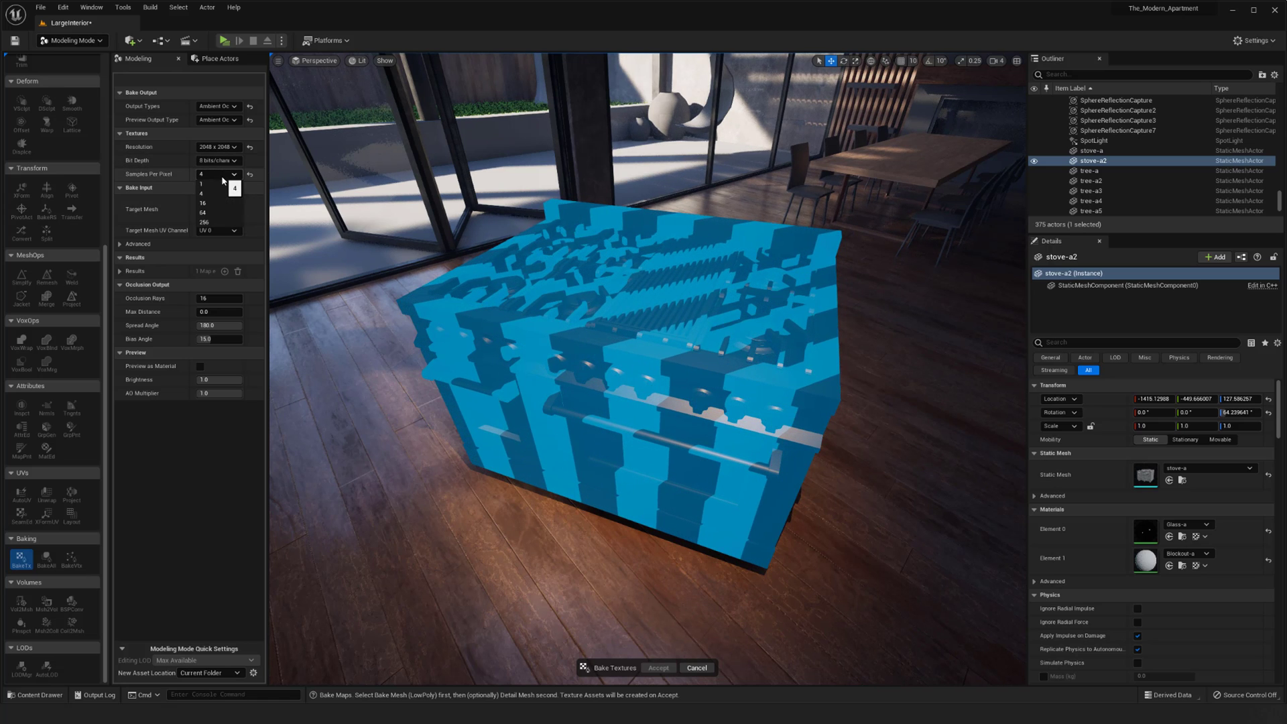
click(234, 464)
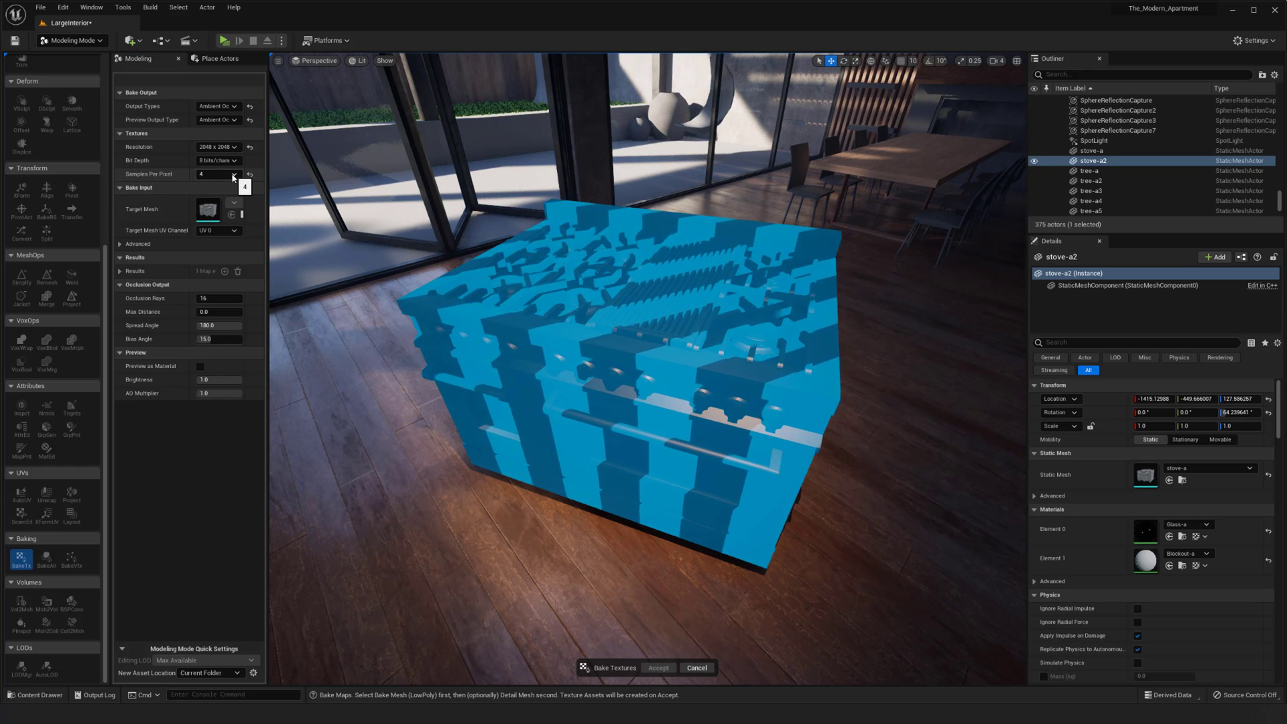
click(302, 315)
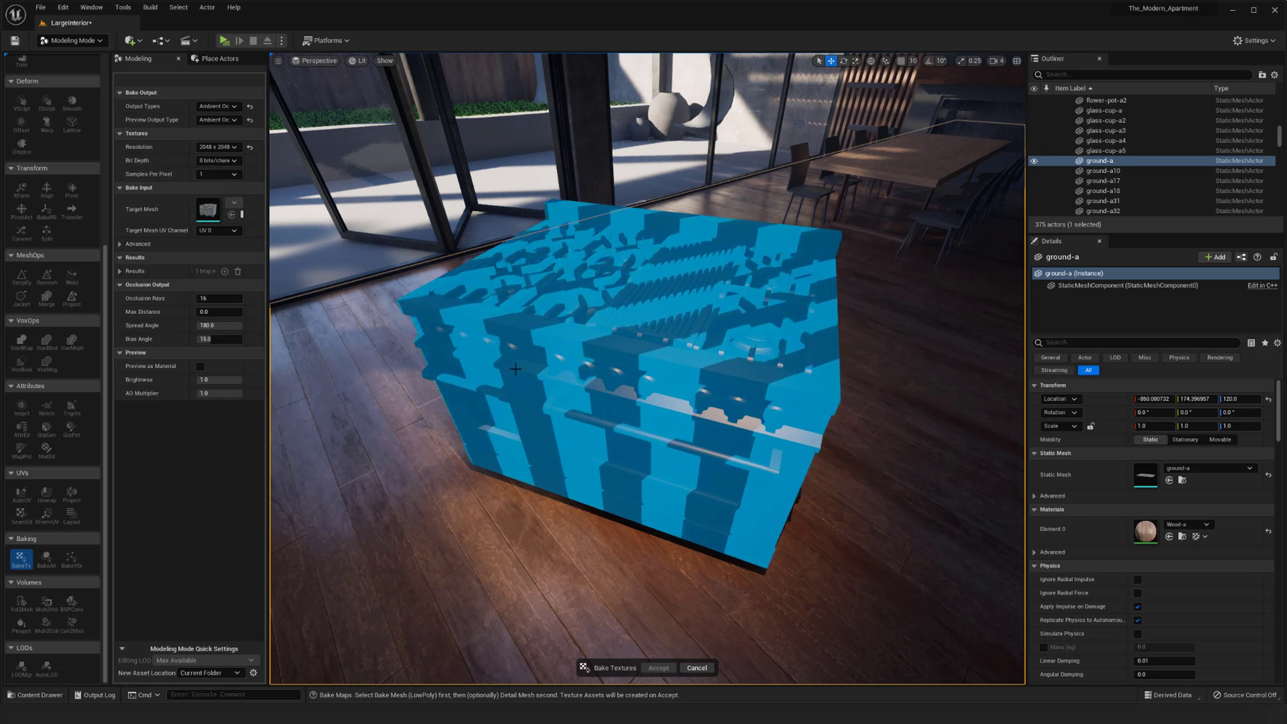
mouse_move(483, 348)
right_down()
mouse_move(480, 282)
mouse_move(484, 312)
mouse_move(456, 369)
mouse_move(469, 362)
right_up()
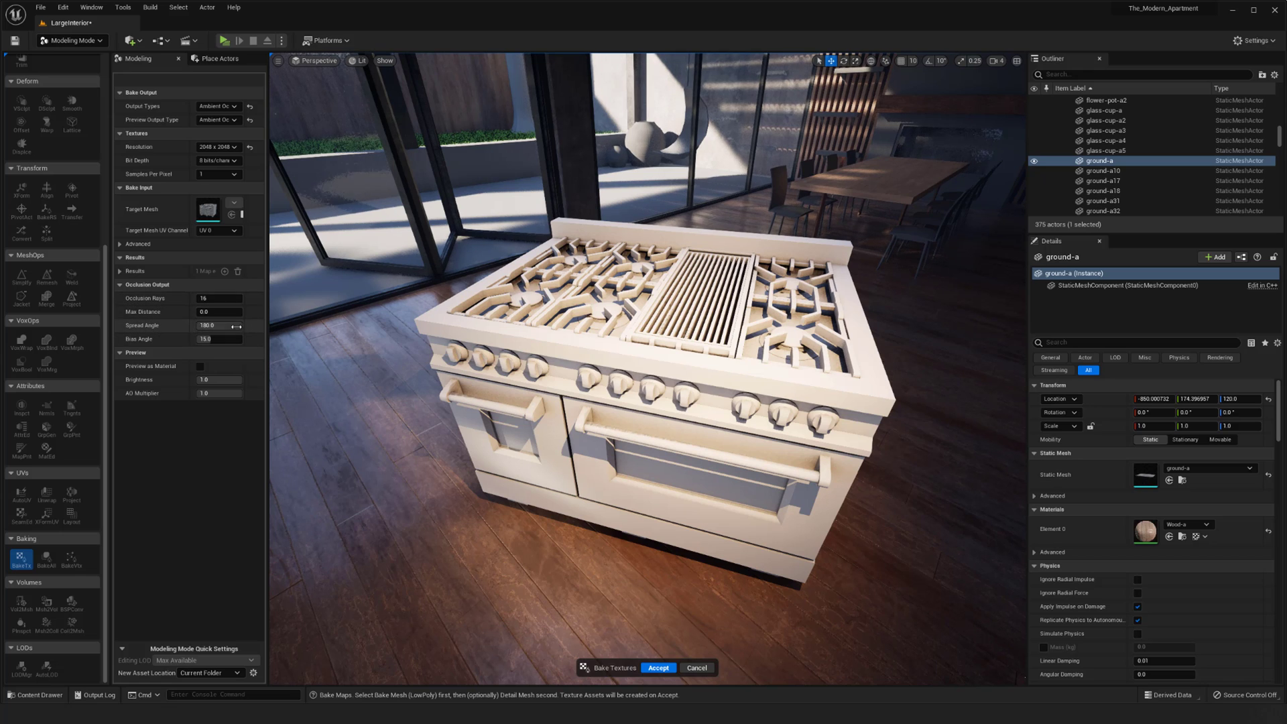
Compare the stove with and without Preview as Material, leave the option off, and accept the texture bake.
click(200, 367)
click(200, 367)
click(200, 367)
click(200, 367)
click(199, 367)
click(200, 367)
click(199, 367)
click(200, 366)
click(199, 367)
click(199, 366)
click(200, 367)
click(200, 366)
click(199, 367)
click(199, 367)
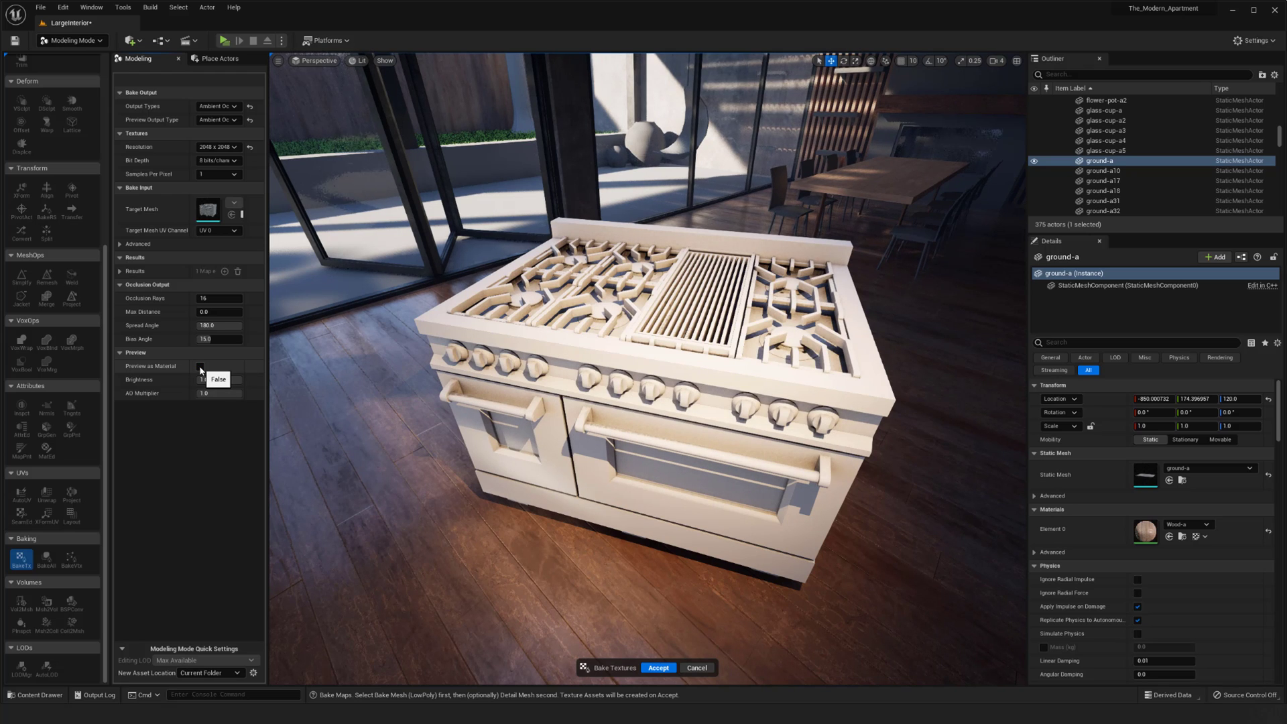
click(200, 367)
click(199, 367)
click(200, 366)
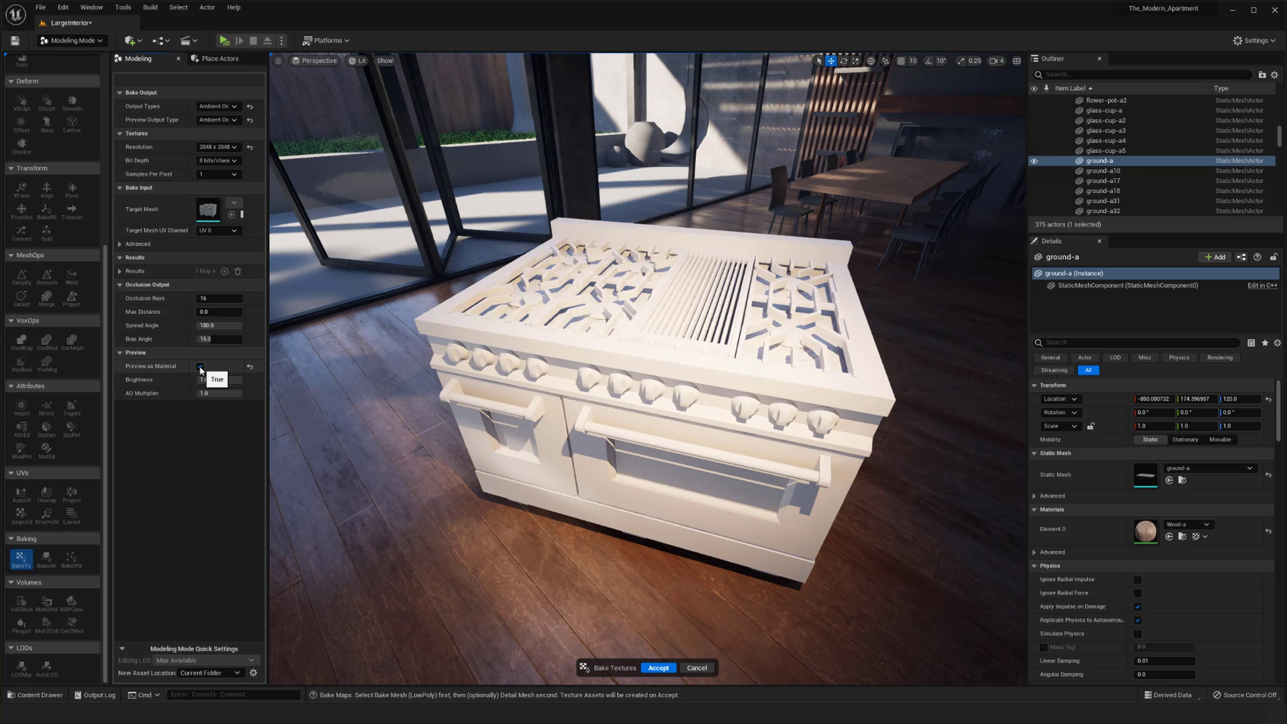
click(200, 367)
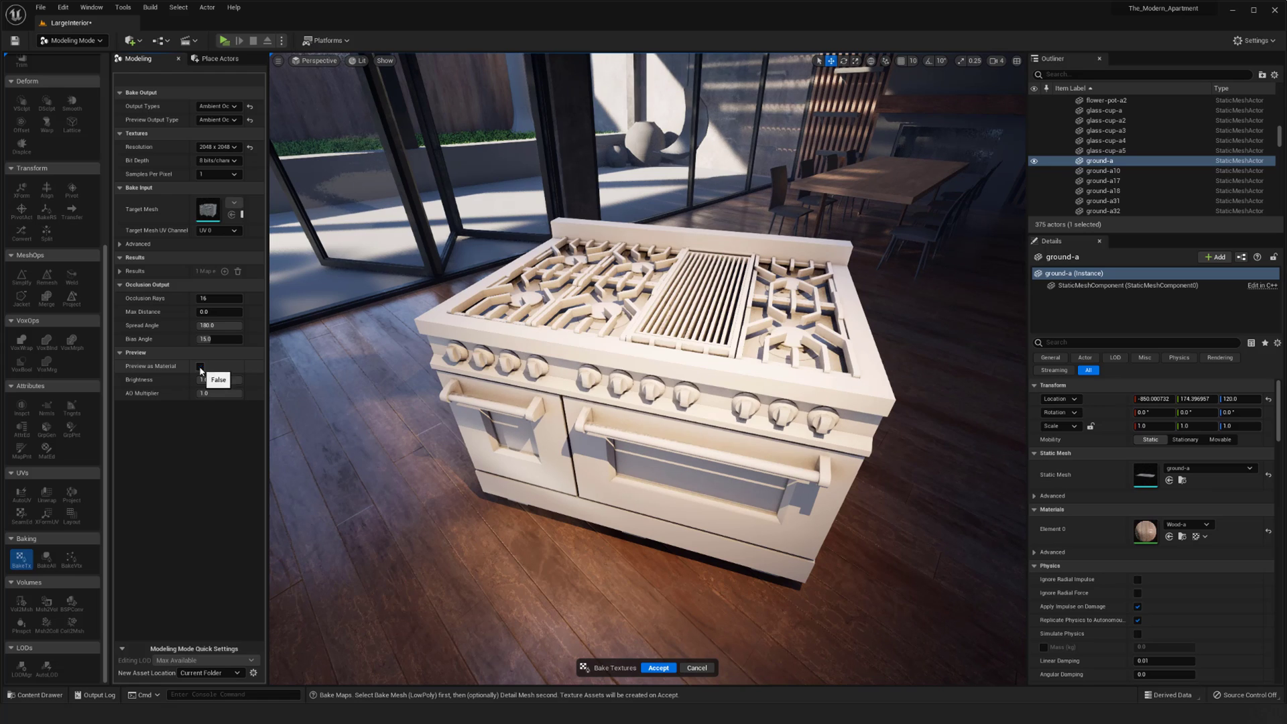
click(663, 667)
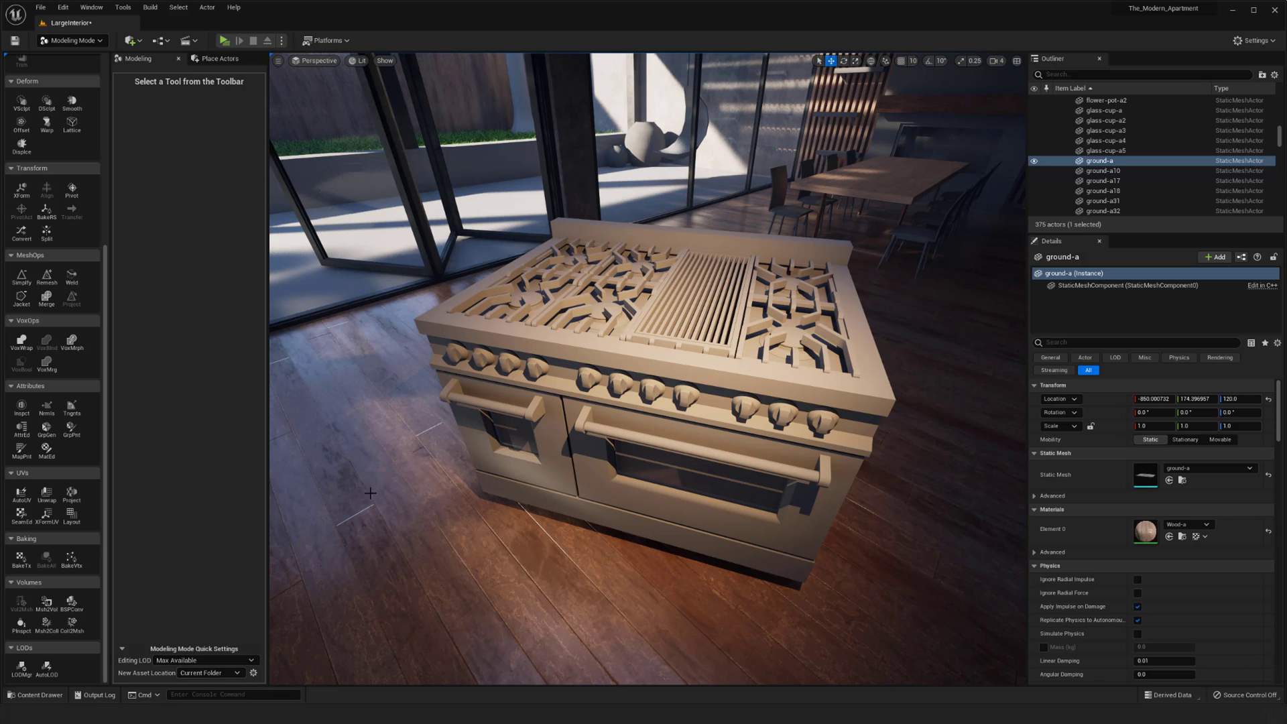
Browse to the stove's static mesh in the Geometry folder and delete the second stove-a2 ambient occlusion texture beside it.
click(35, 695)
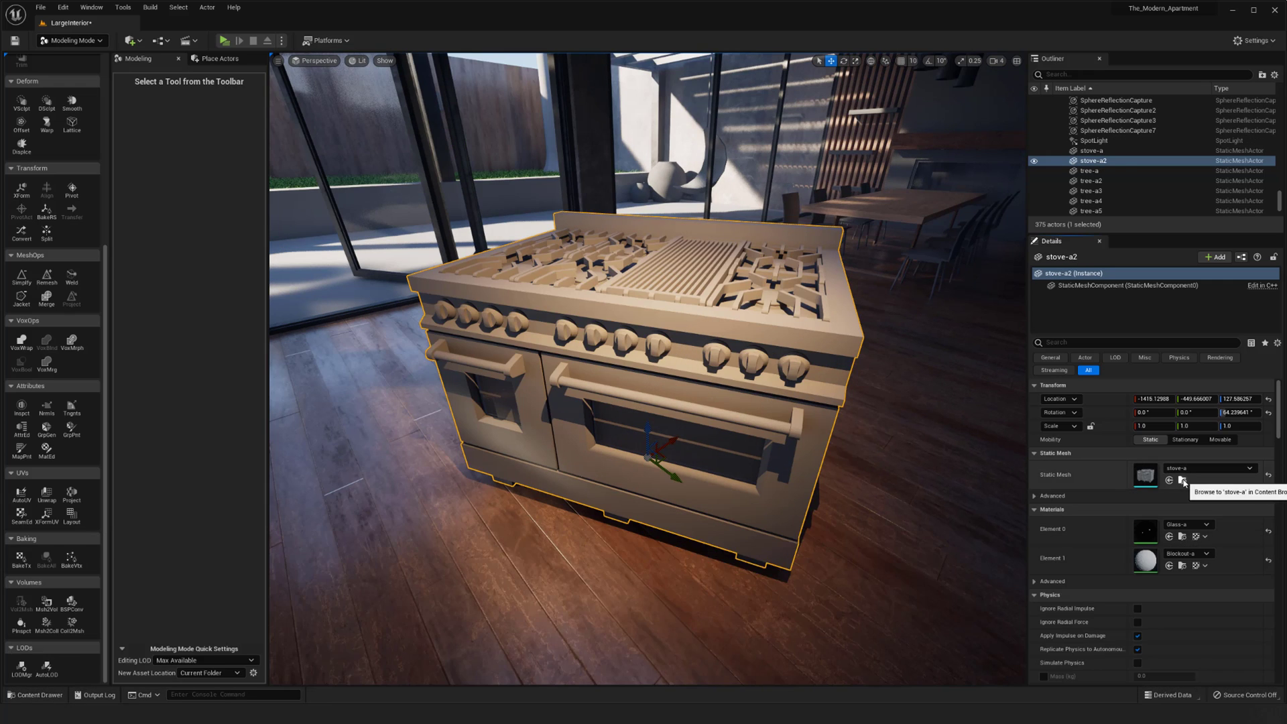
click(1183, 479)
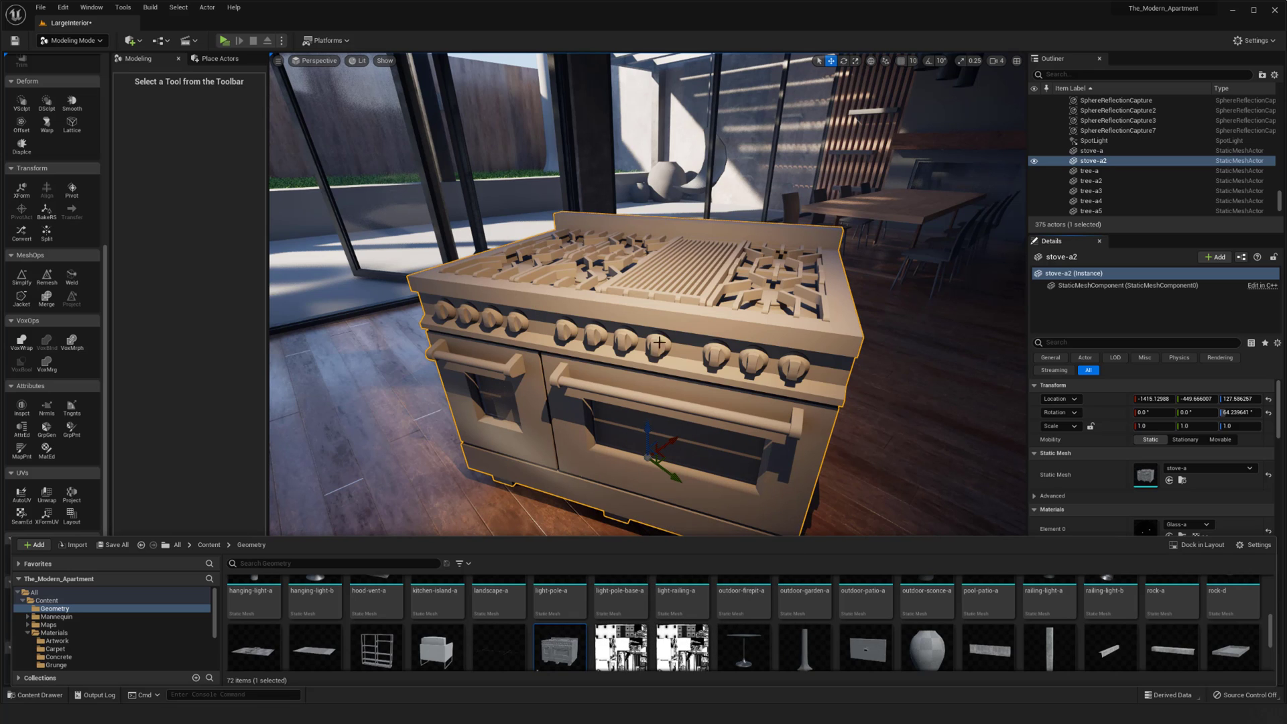
scroll(591, 607, down, 1)
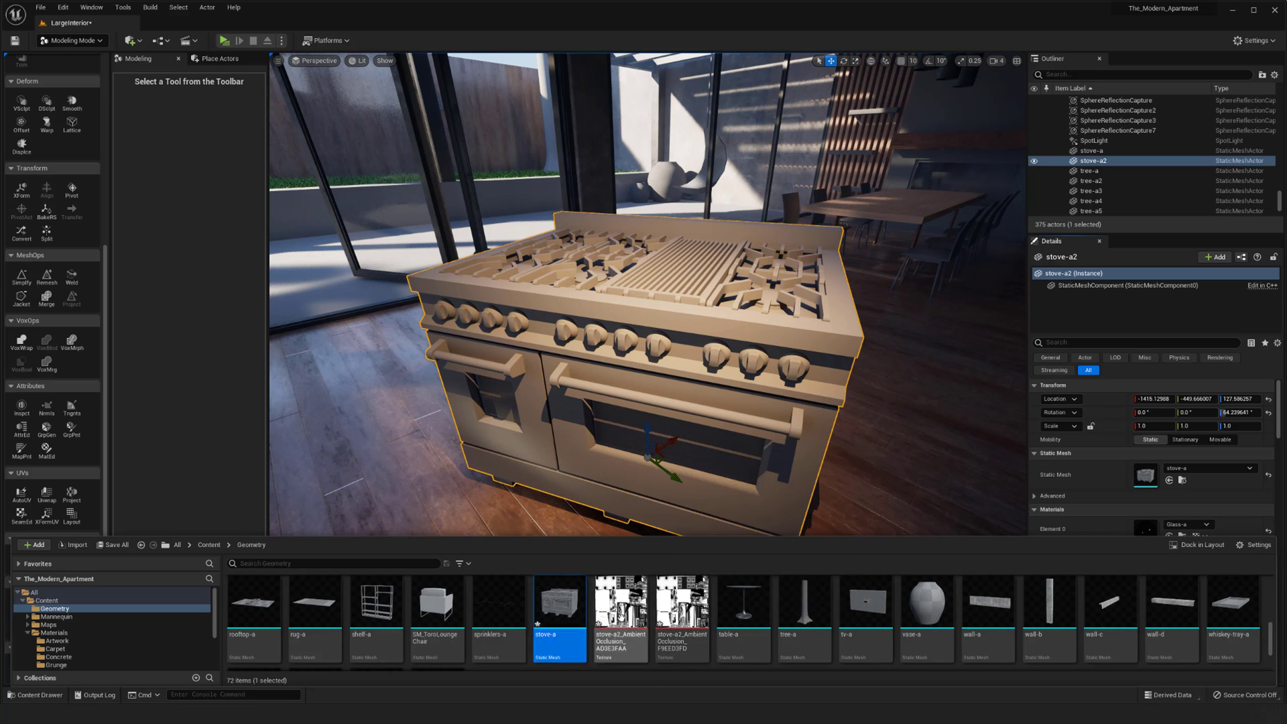
click(682, 610)
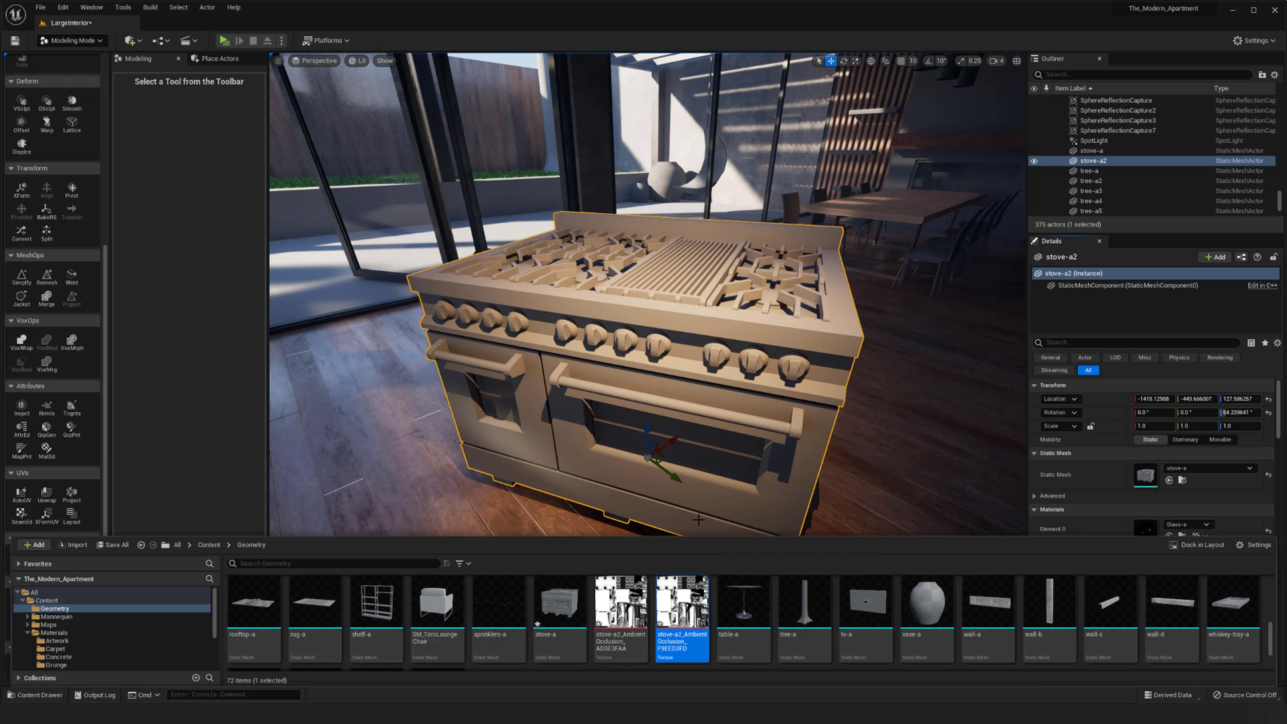
key(Delete)
click(567, 515)
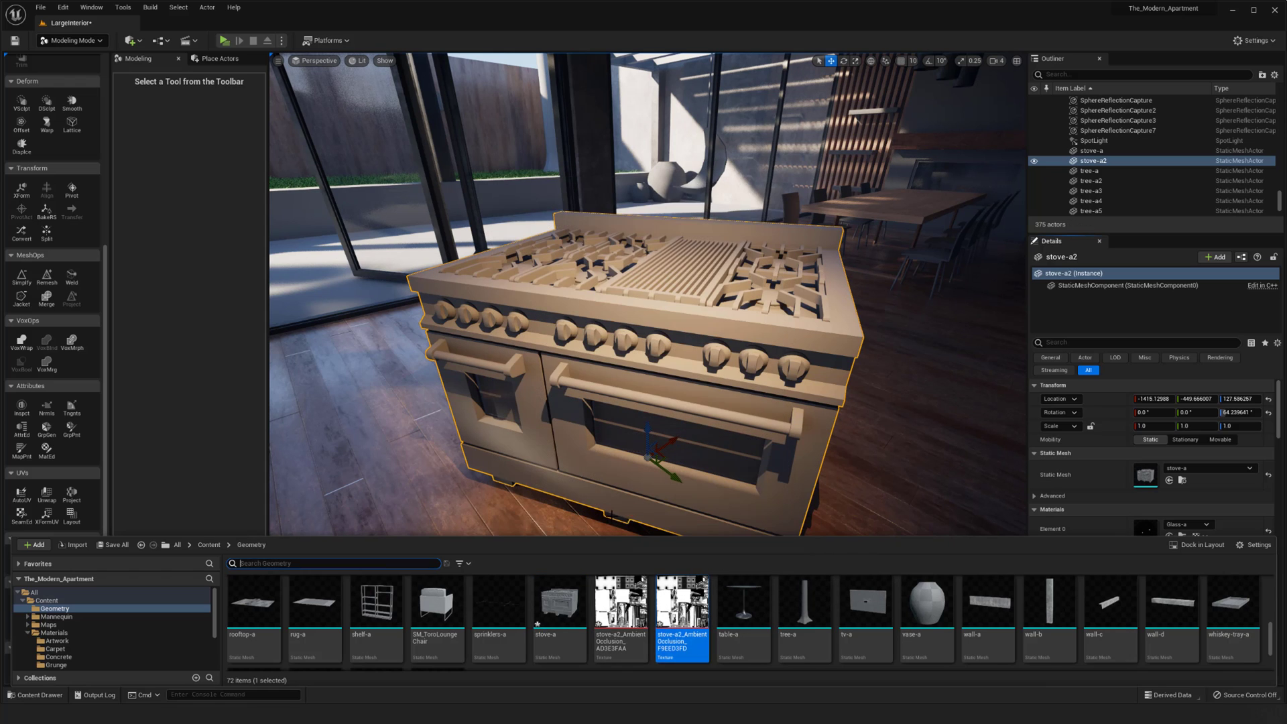
Open the stove's Blockout-a material and feed the remaining baked stove-a2 texture into its Ambient Occlusion input.
click(623, 607)
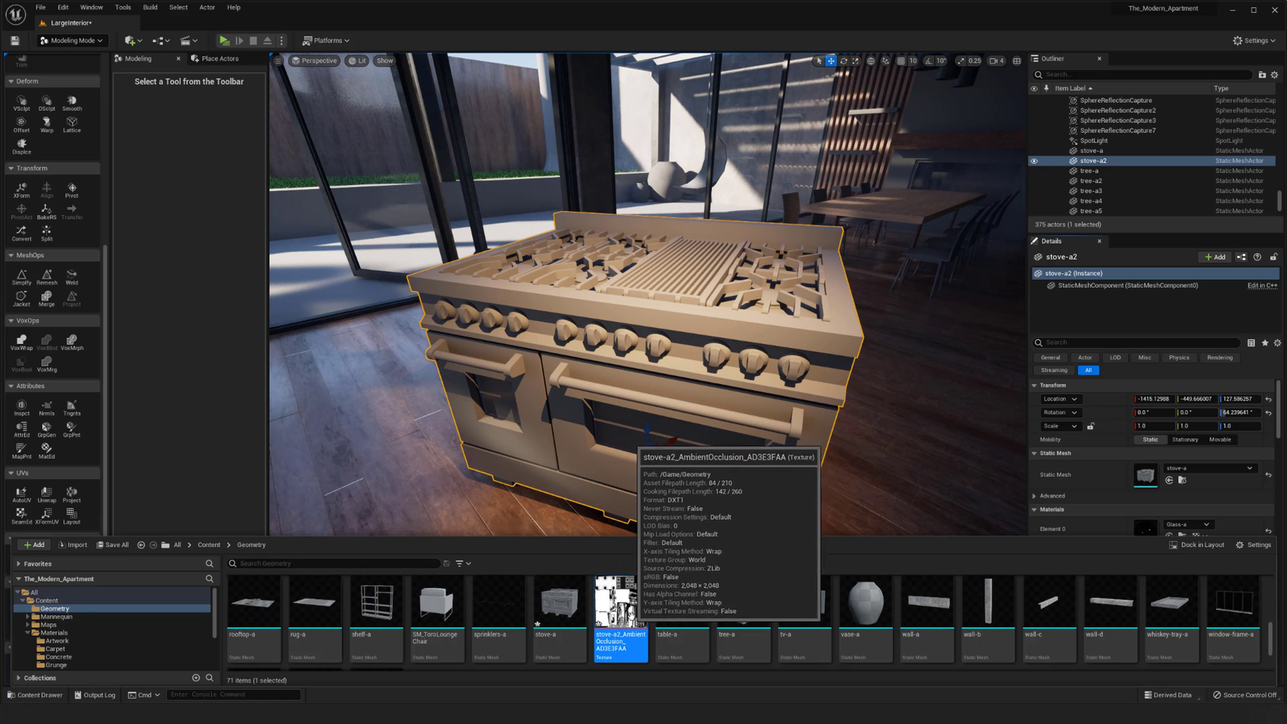
scroll(1145, 499, down, 2)
double_click(1145, 503)
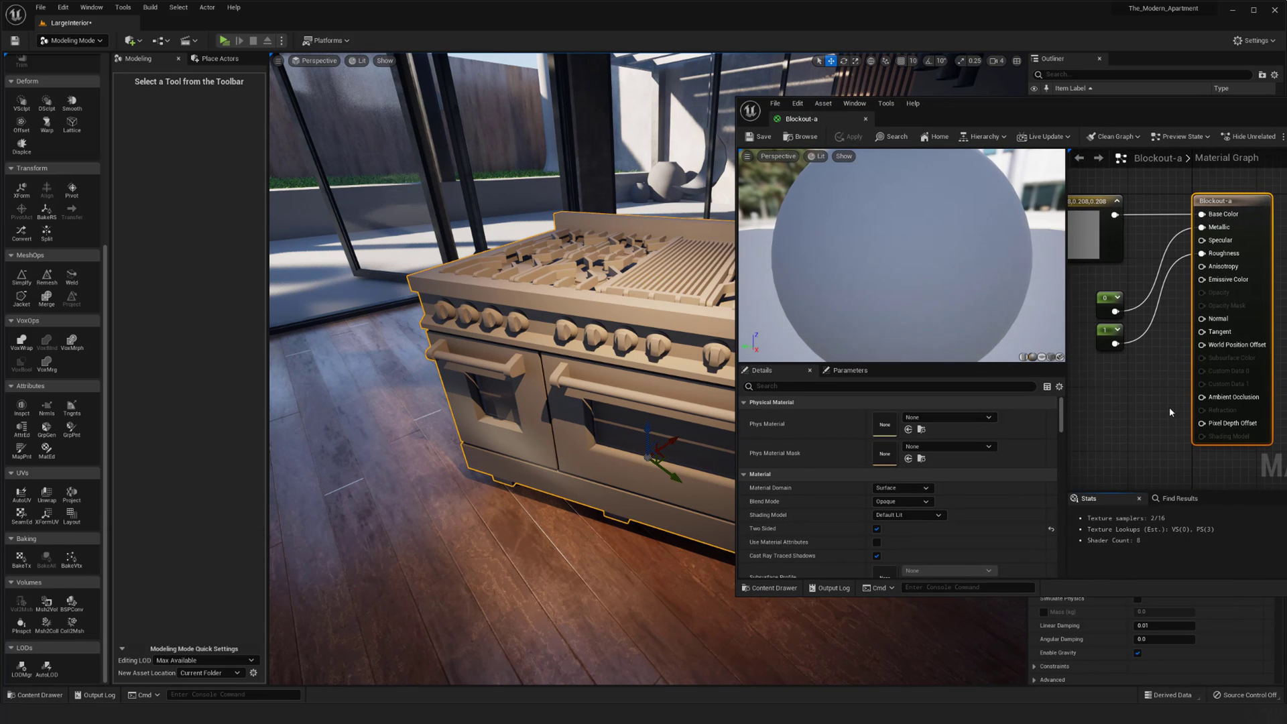
scroll(1169, 407, down, 2)
drag(1086, 101, 843, 89)
right_drag(915, 327, 980, 365)
click(35, 695)
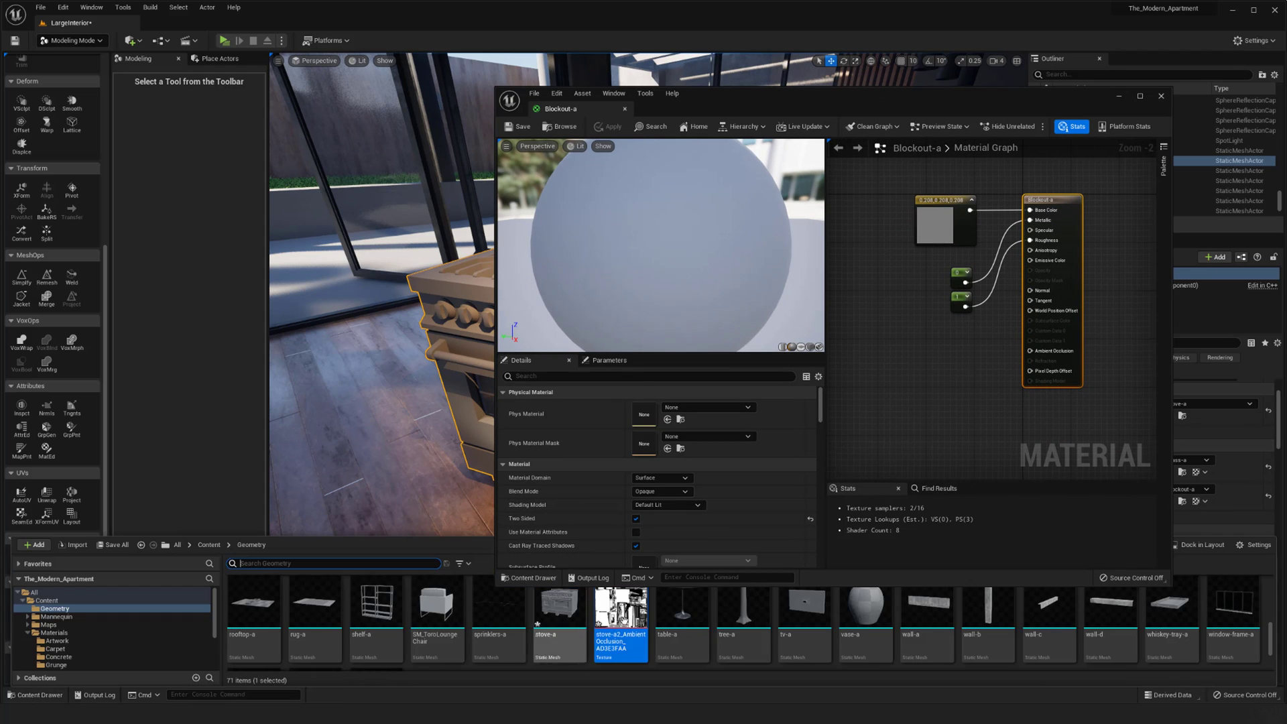
drag(620, 613, 1030, 351)
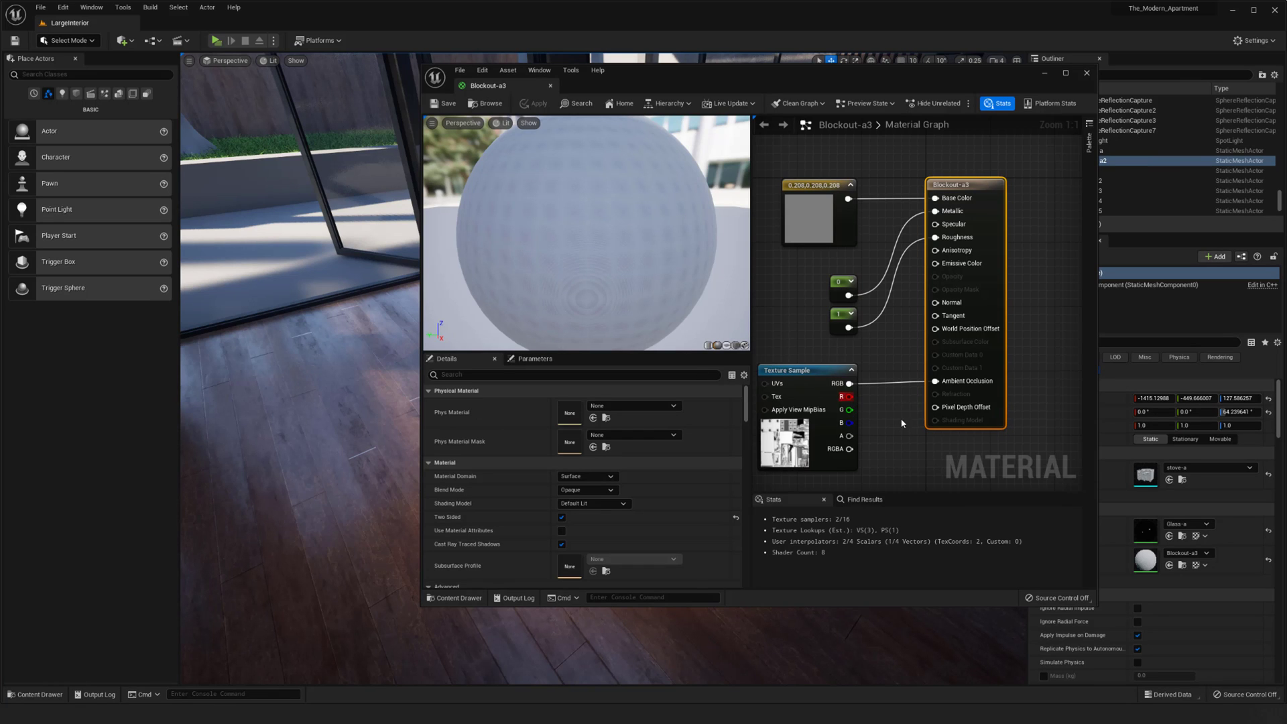
Open the ambient occlusion texture used by the Texture Sample node, examine its baked shading, and close it.
right_drag(891, 419, 906, 414)
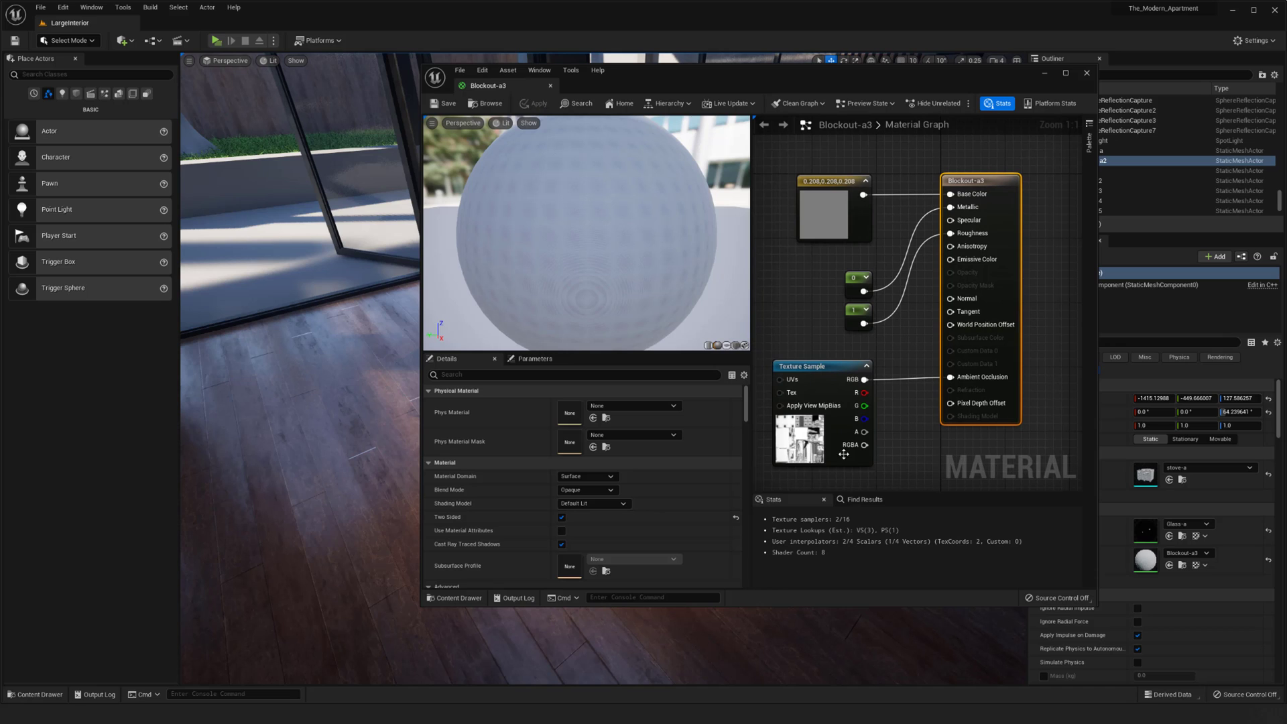
click(778, 436)
right_click(900, 446)
click(562, 494)
double_click(566, 494)
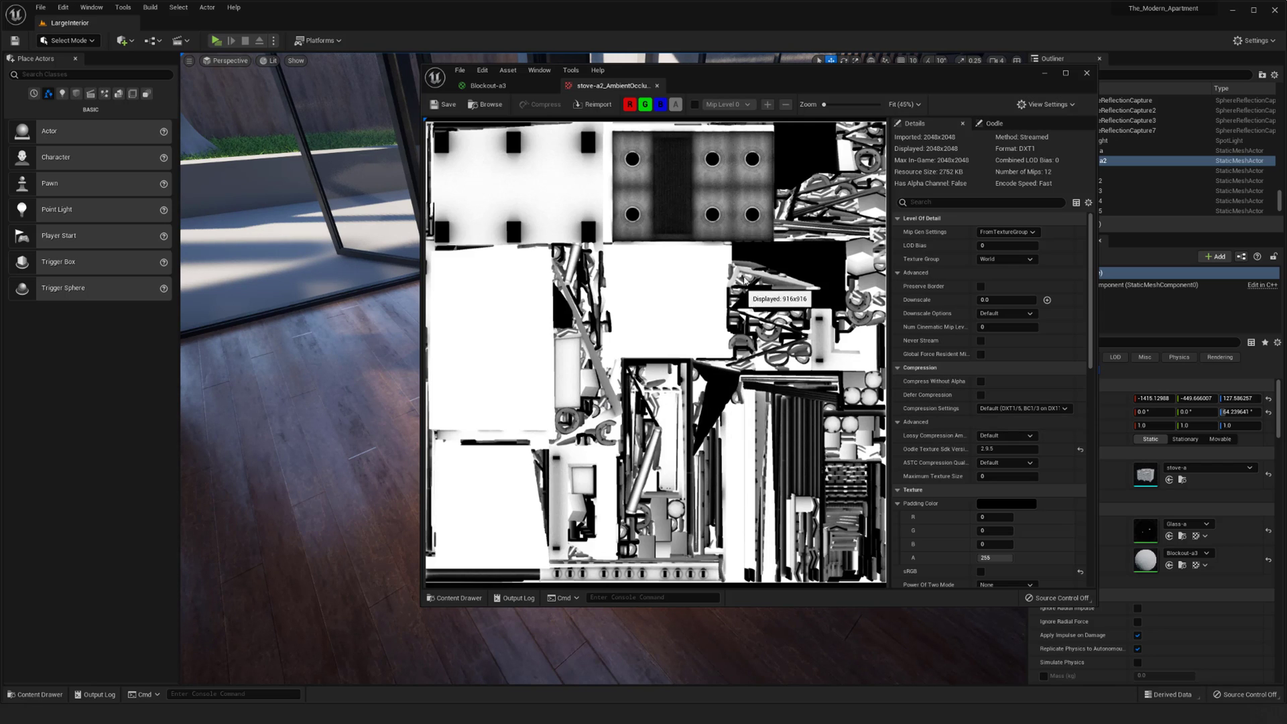
click(658, 87)
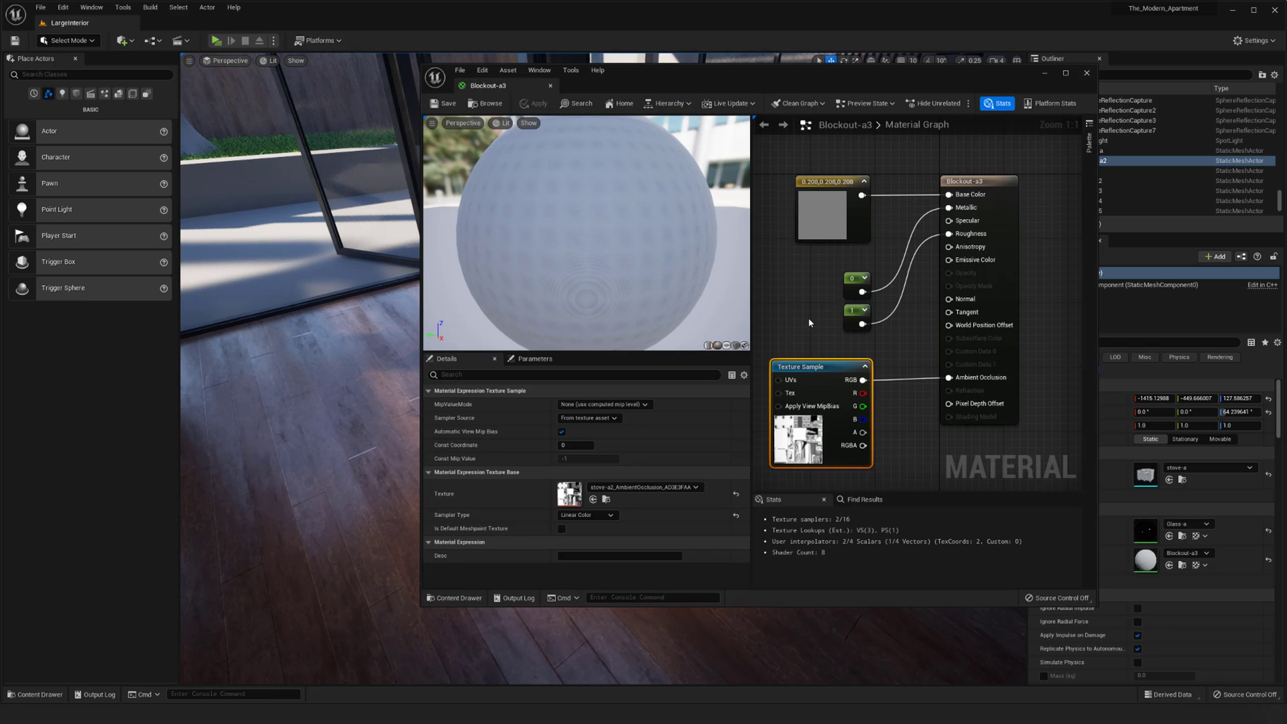
Close the Blockout-a3 material and inspect the stove in the level from a closer angle.
click(1087, 74)
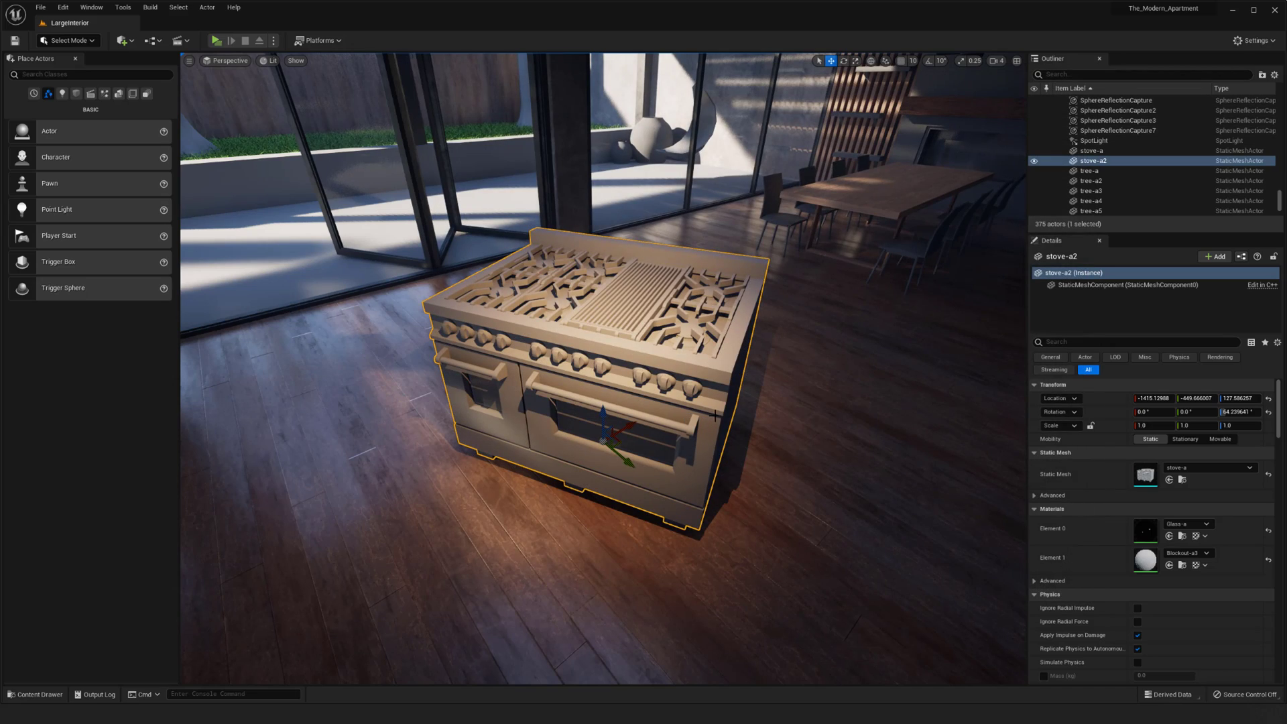
right_drag(715, 416, 674, 436)
scroll(627, 414, up, 4)
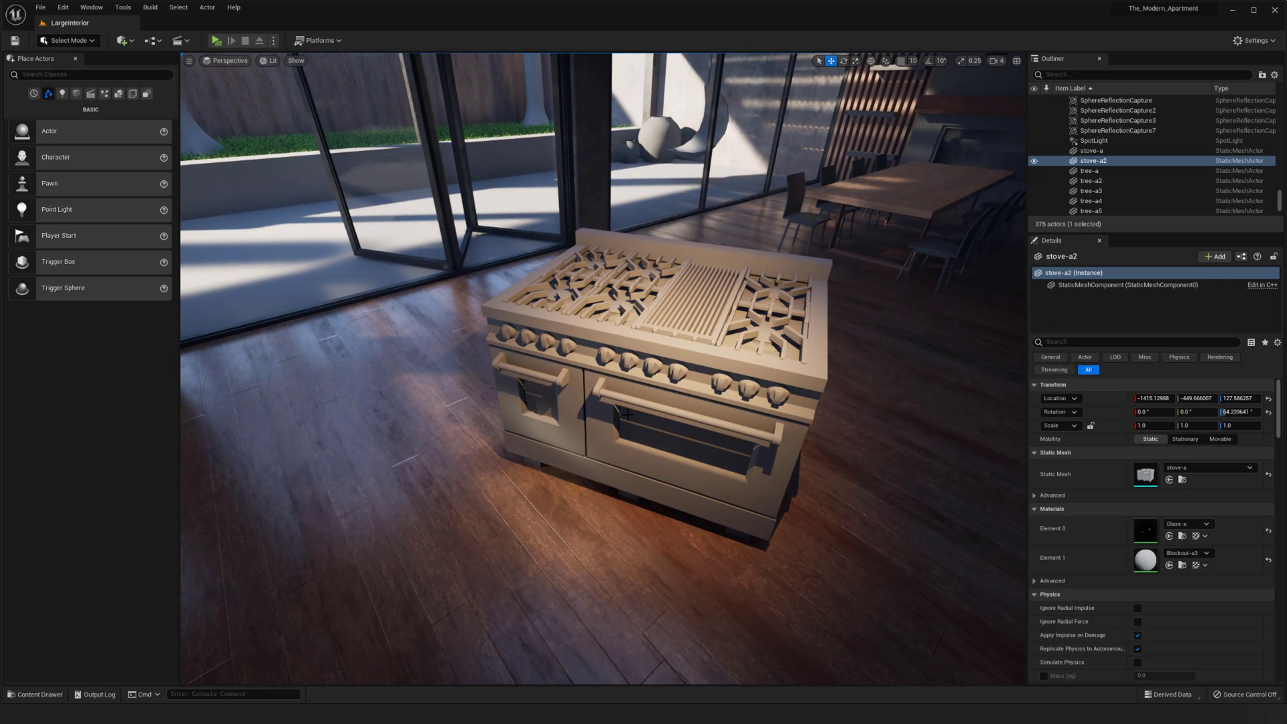